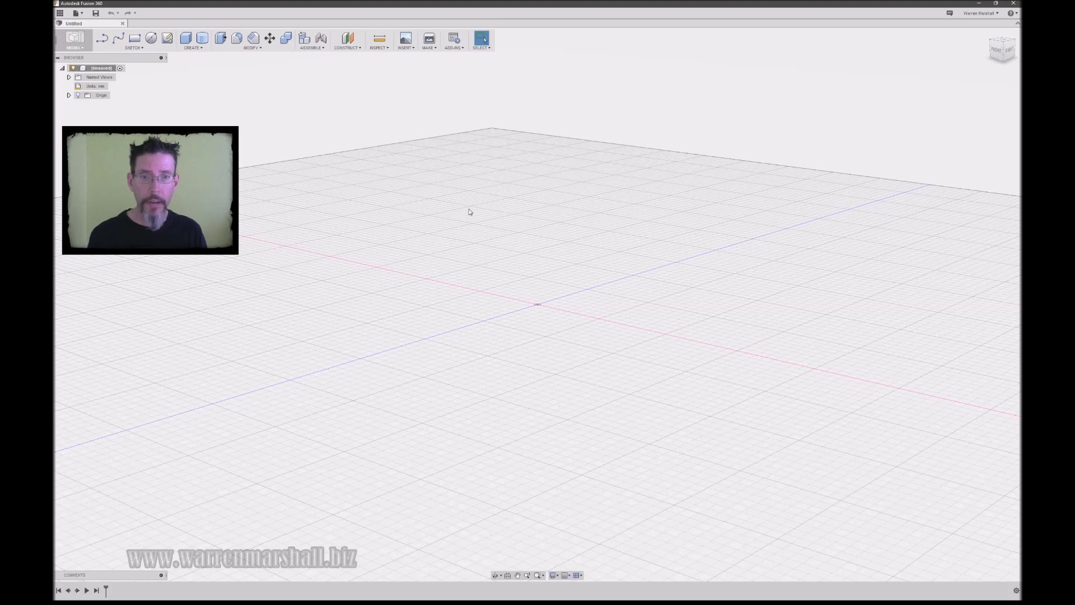
- Create a box on the ground plane about 16.674 mm tall
{"action": "middle_click_drag", "start_coordinate": [512, 173], "coordinate": [574, 152], "text": "shift"}
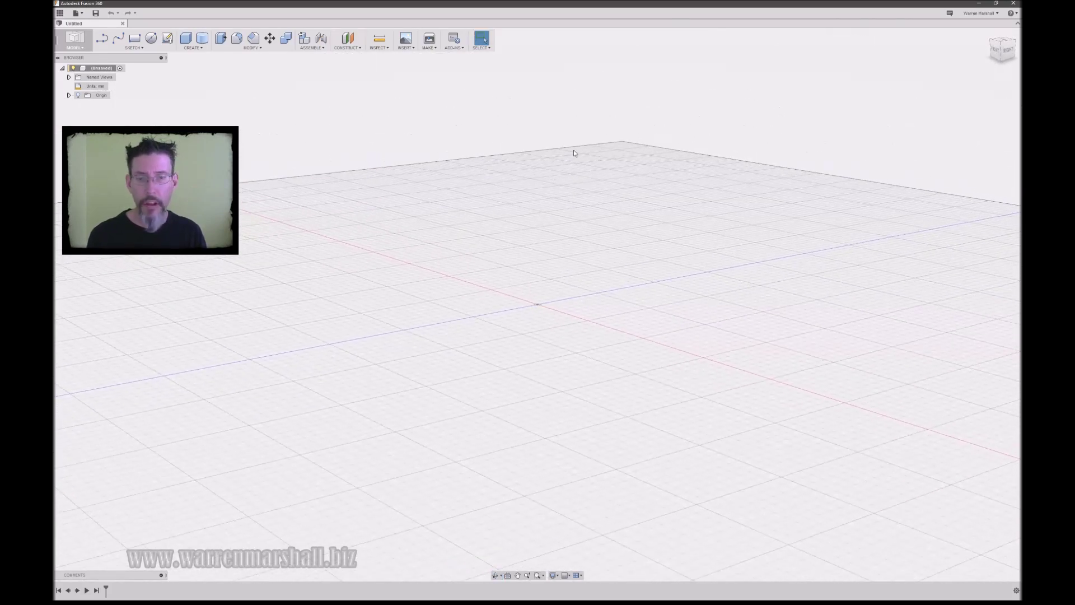
{"action": "middle_click_drag", "start_coordinate": [519, 191], "coordinate": [528, 202], "text": "shift"}
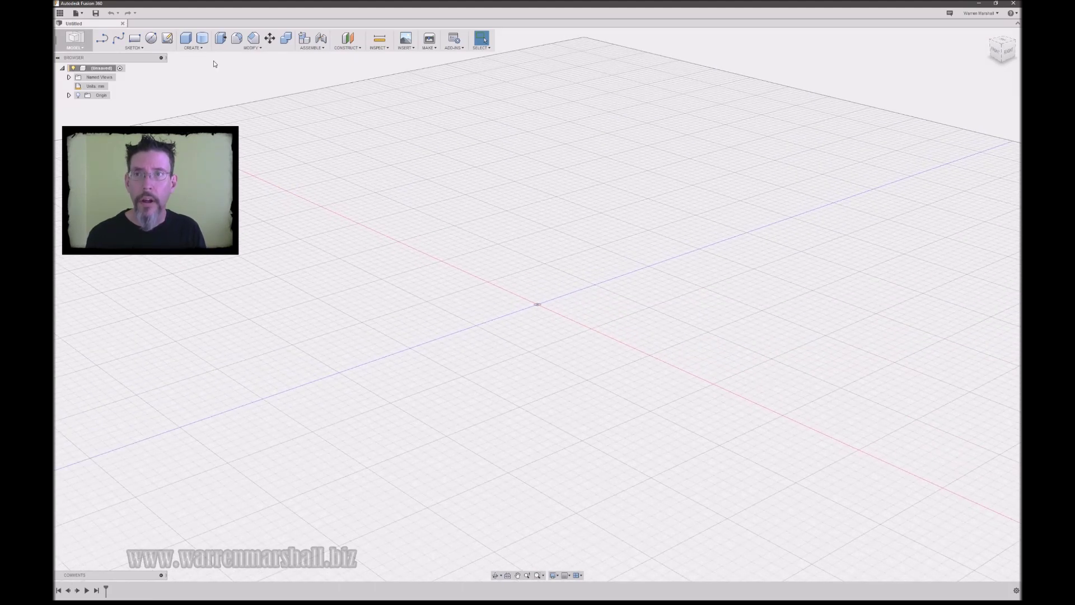
{"action": "key", "text": "r"}
{"action": "left_click", "coordinate": [532, 290]}
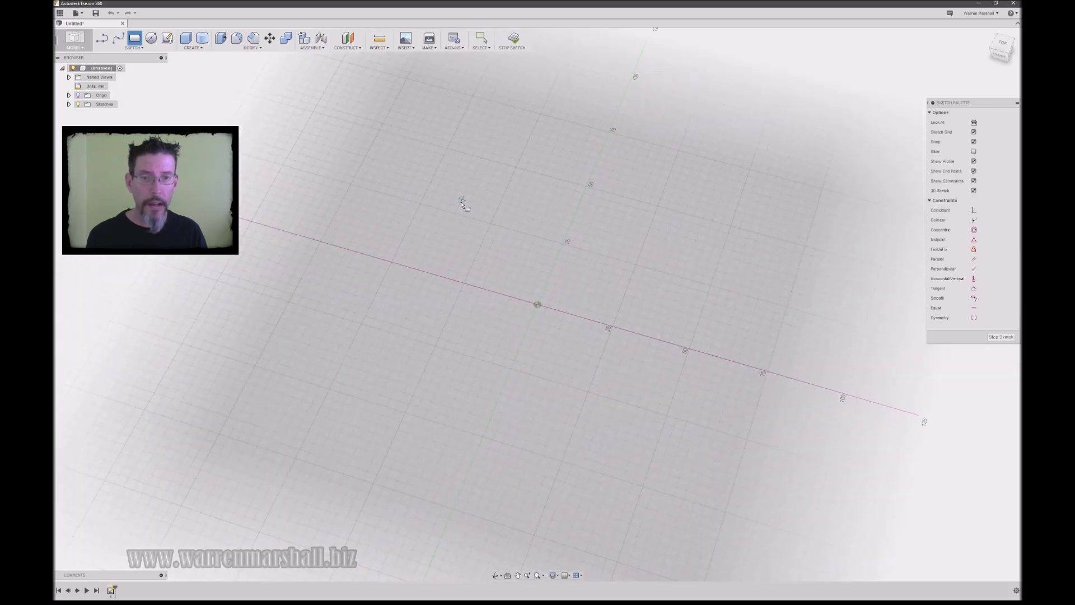
{"action": "left_click", "coordinate": [462, 202]}
{"action": "left_click", "coordinate": [479, 329]}
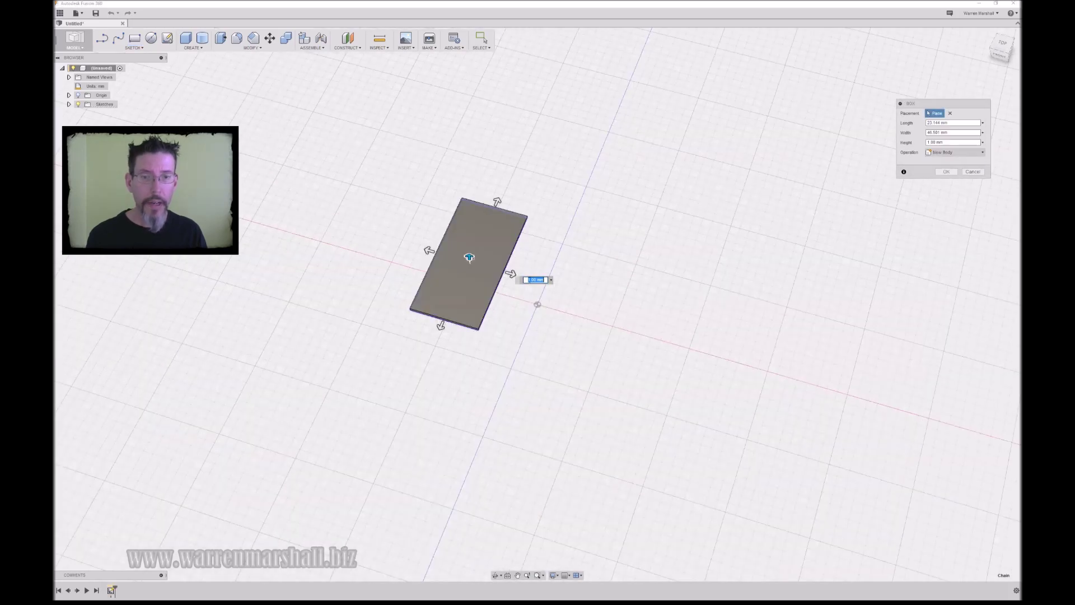
{"action": "left_click_drag", "start_coordinate": [469, 251], "coordinate": [470, 207]}
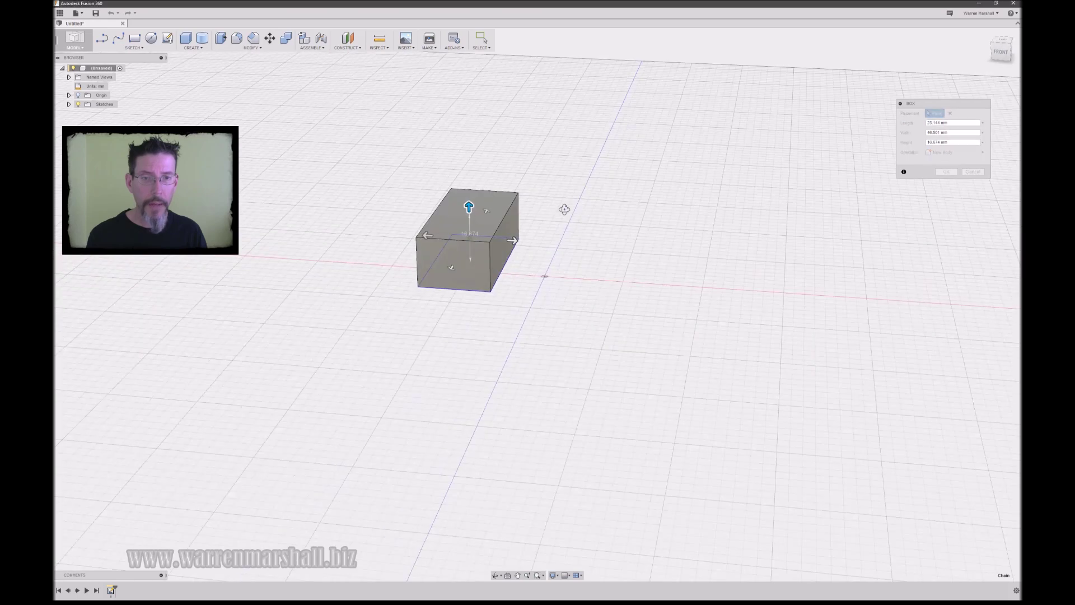
{"action": "left_click", "coordinate": [946, 172]}
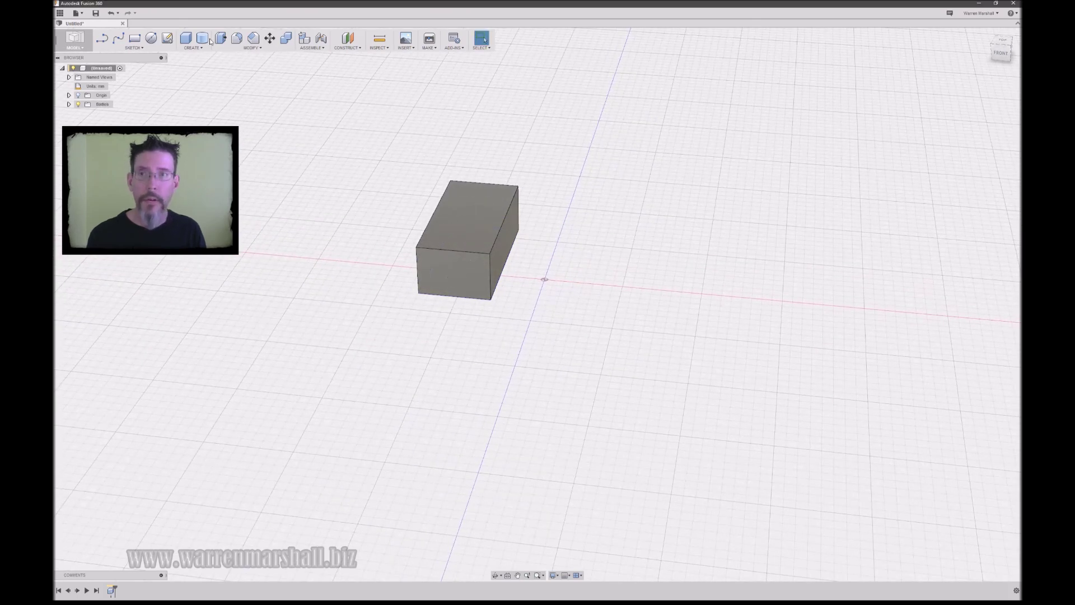
- Create a cylinder on the ground plane beside the box
{"action": "key", "text": "c"}
{"action": "left_click", "coordinate": [559, 292]}
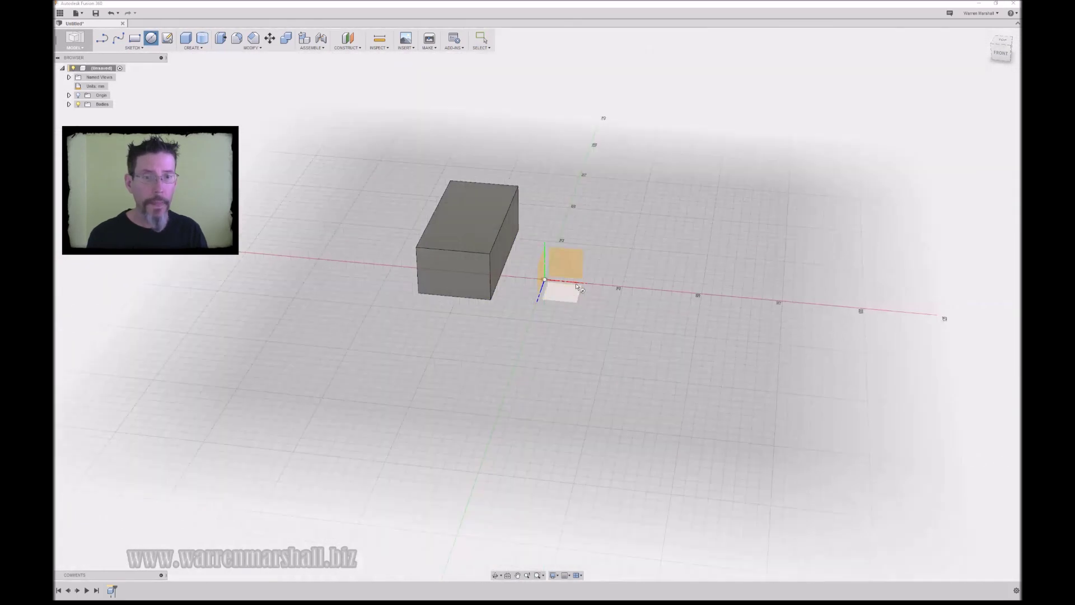
{"action": "left_click", "coordinate": [583, 250]}
{"action": "left_click", "coordinate": [605, 271]}
{"action": "left_click_drag", "start_coordinate": [586, 240], "coordinate": [585, 168]}
{"action": "left_click", "coordinate": [945, 162]}
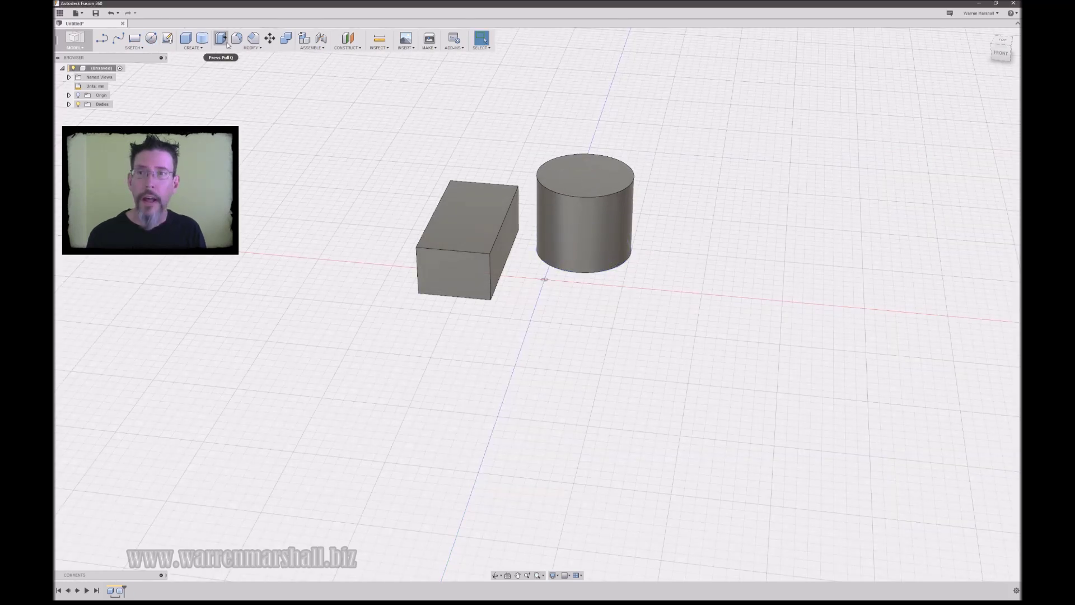
- Add a 27.50 mm diameter sphere on the ground plane next to them
{"action": "left_click", "coordinate": [195, 50]}
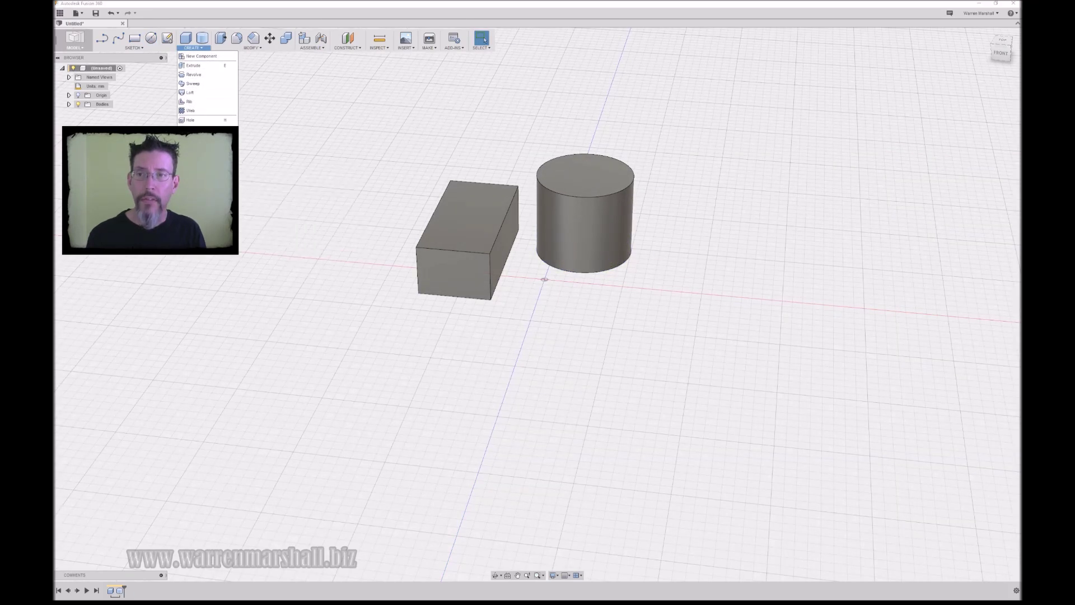
{"action": "left_click", "coordinate": [209, 89]}
{"action": "left_click", "coordinate": [567, 298]}
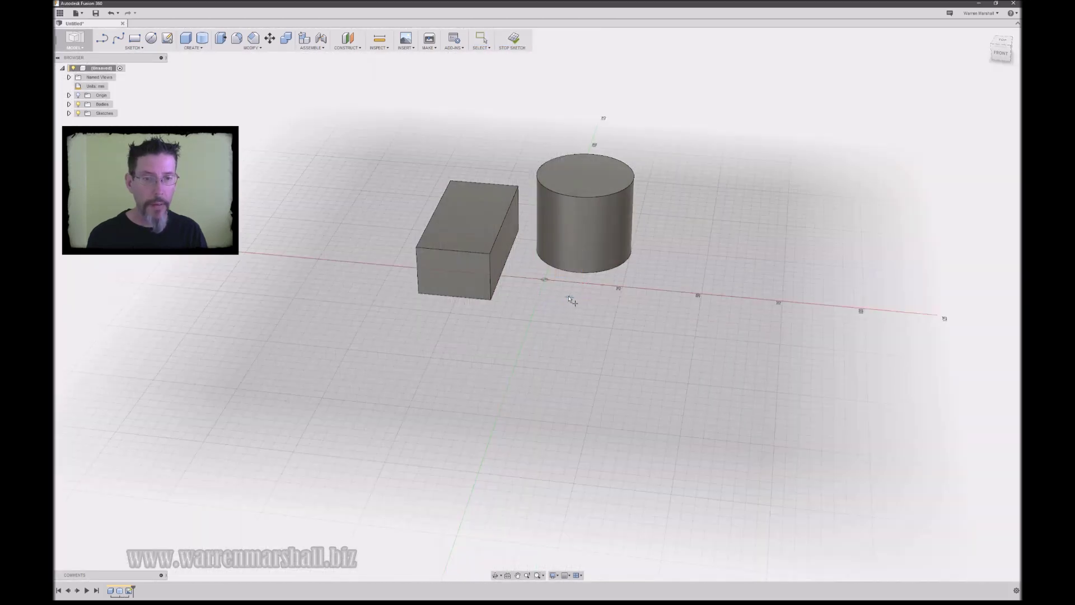
{"action": "left_click", "coordinate": [569, 297]}
{"action": "left_click_drag", "start_coordinate": [569, 285], "coordinate": [586, 251]}
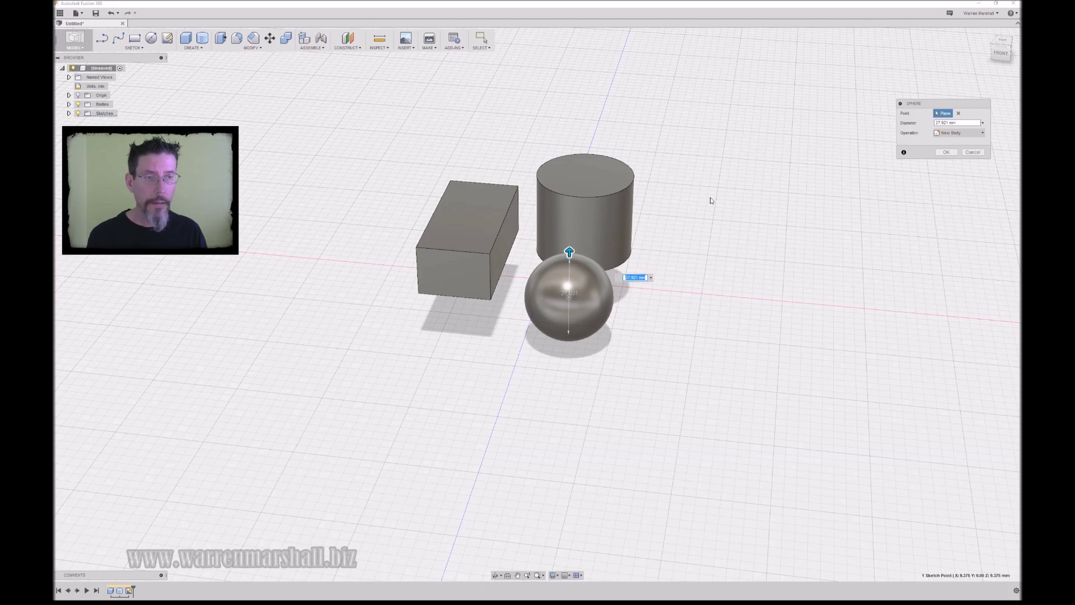
{"action": "left_click", "coordinate": [943, 155]}
{"action": "mouse_move", "coordinate": [784, 213]}
{"action": "middle_mouse_down", "text": "shift"}
{"action": "mouse_move", "coordinate": [657, 247]}
{"action": "mouse_move", "coordinate": [634, 230]}
{"action": "mouse_move", "coordinate": [694, 256]}
{"action": "mouse_move", "coordinate": [675, 230]}
{"action": "middle_mouse_up", "text": "shift"}
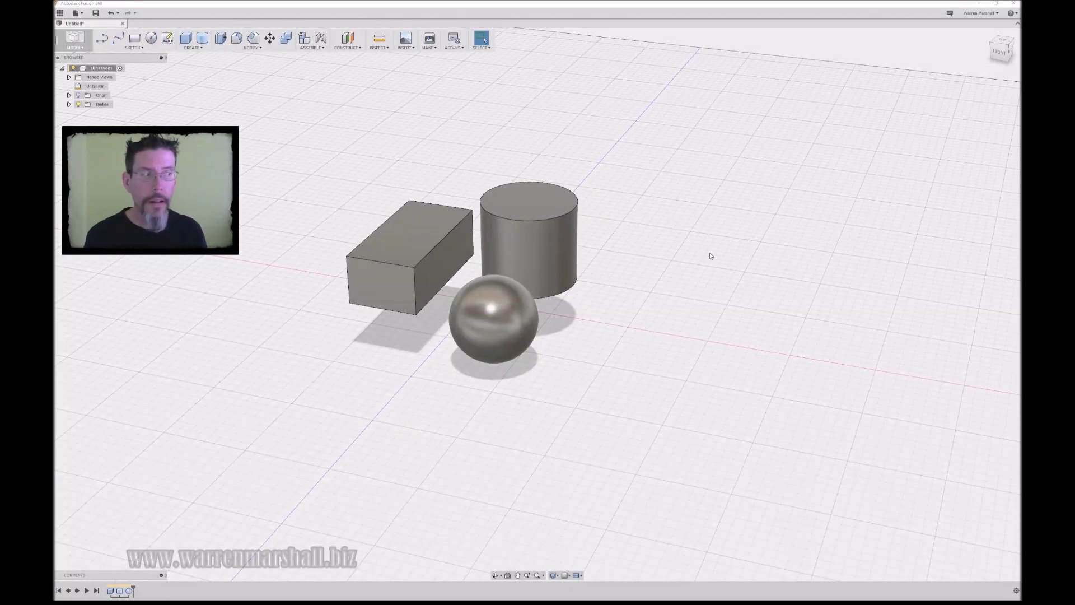
- Move the cylinder body sideways and down so it overlaps the end of the box
{"action": "middle_click_drag", "start_coordinate": [599, 197], "coordinate": [615, 199], "text": "shift"}
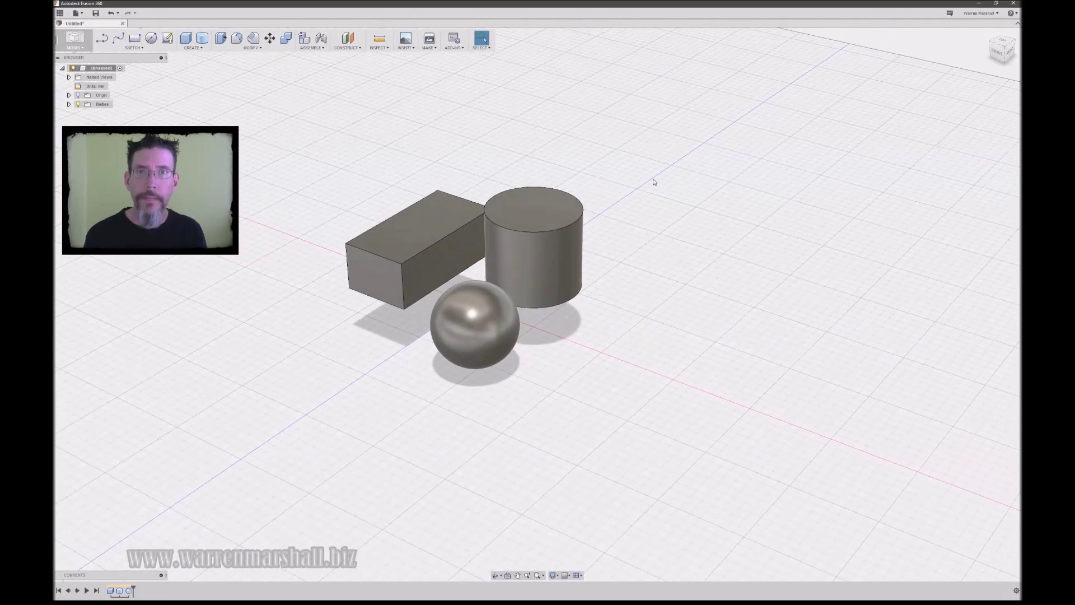
{"action": "middle_click_drag", "start_coordinate": [646, 156], "coordinate": [681, 170], "text": "shift"}
{"action": "middle_click_drag", "start_coordinate": [588, 156], "coordinate": [587, 160], "text": "shift"}
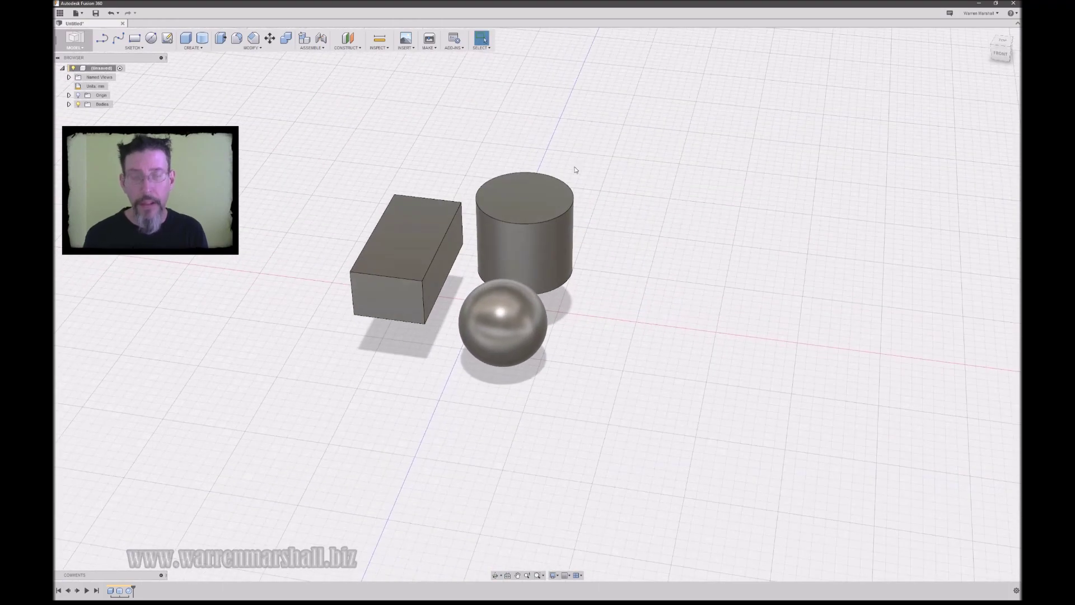
{"action": "left_click", "coordinate": [560, 190]}
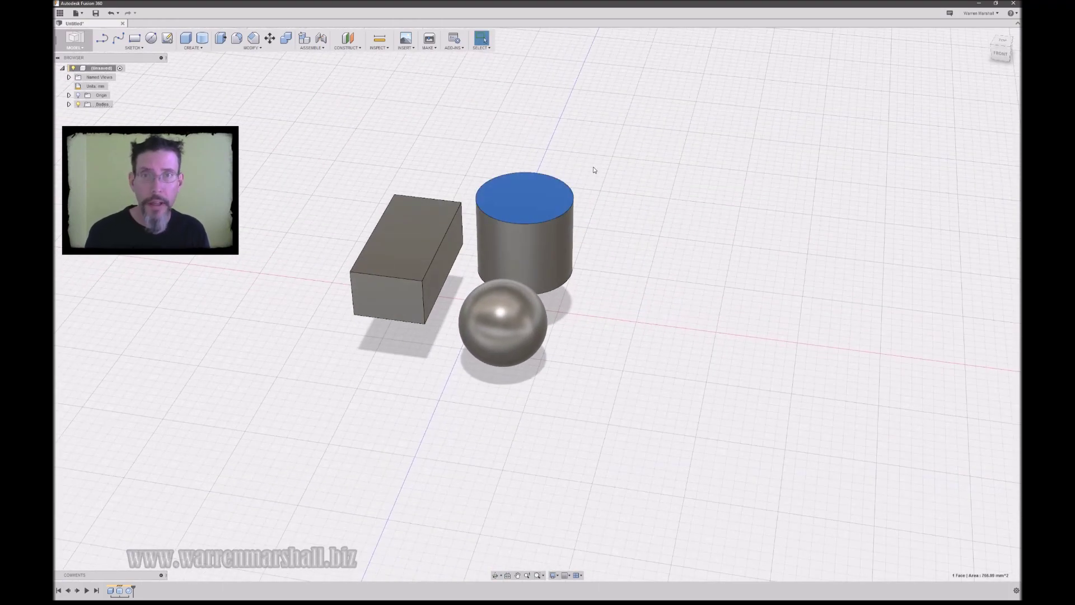
{"action": "key", "text": "m"}
{"action": "middle_click_drag", "start_coordinate": [591, 164], "coordinate": [597, 182]}
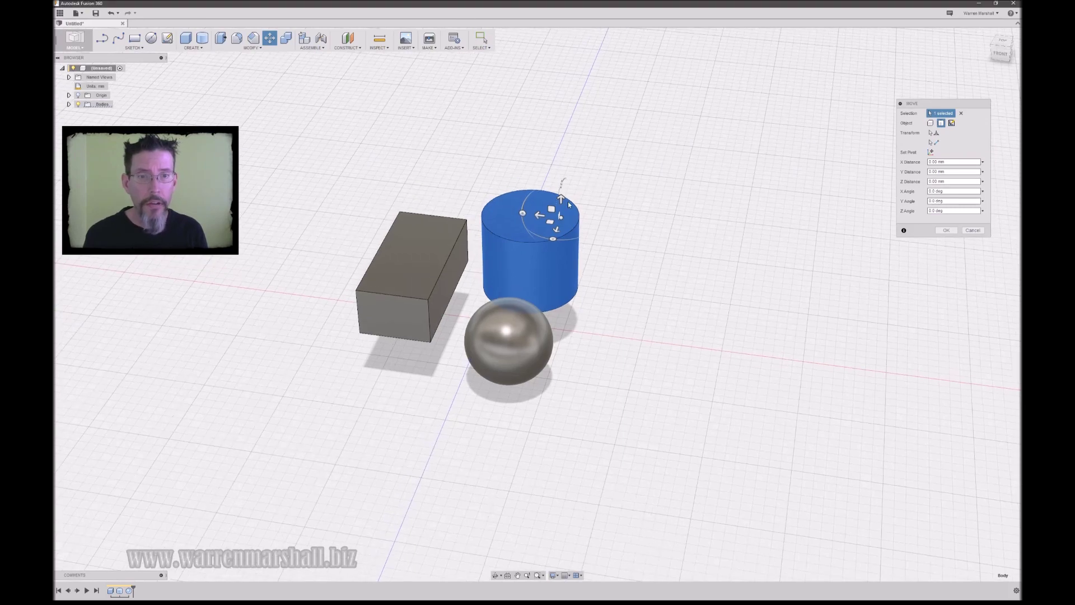
{"action": "left_click_drag", "start_coordinate": [541, 216], "coordinate": [474, 200]}
{"action": "middle_click_drag", "start_coordinate": [566, 193], "coordinate": [655, 213], "text": "shift"}
{"action": "middle_click_drag", "start_coordinate": [514, 216], "coordinate": [503, 191], "text": "shift"}
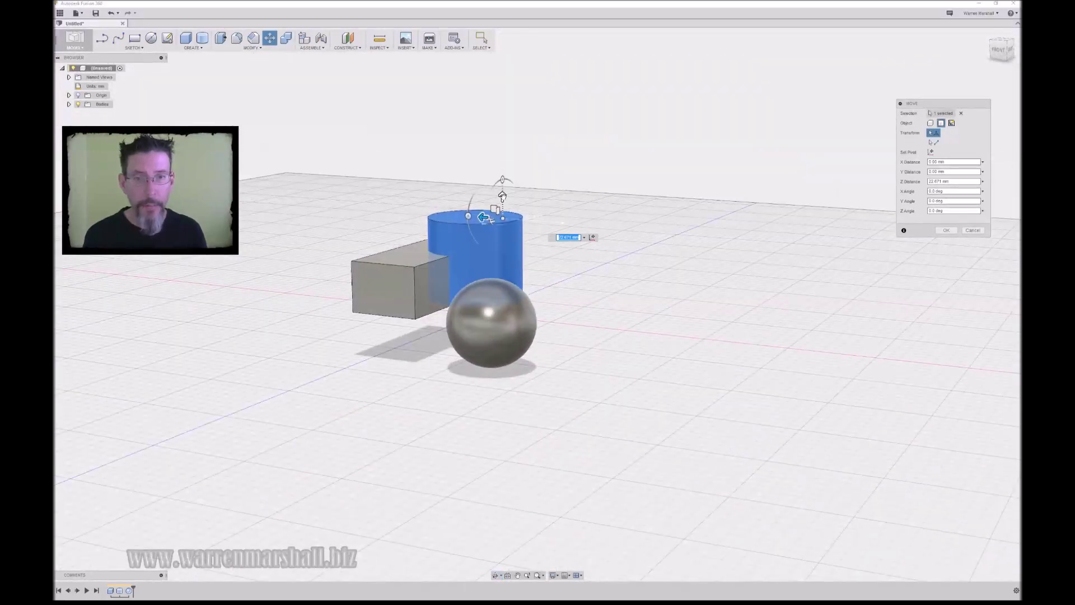
{"action": "left_click_drag", "start_coordinate": [500, 193], "coordinate": [502, 173]}
{"action": "middle_click_drag", "start_coordinate": [504, 174], "coordinate": [632, 183], "text": "shift"}
{"action": "left_click", "coordinate": [947, 230]}
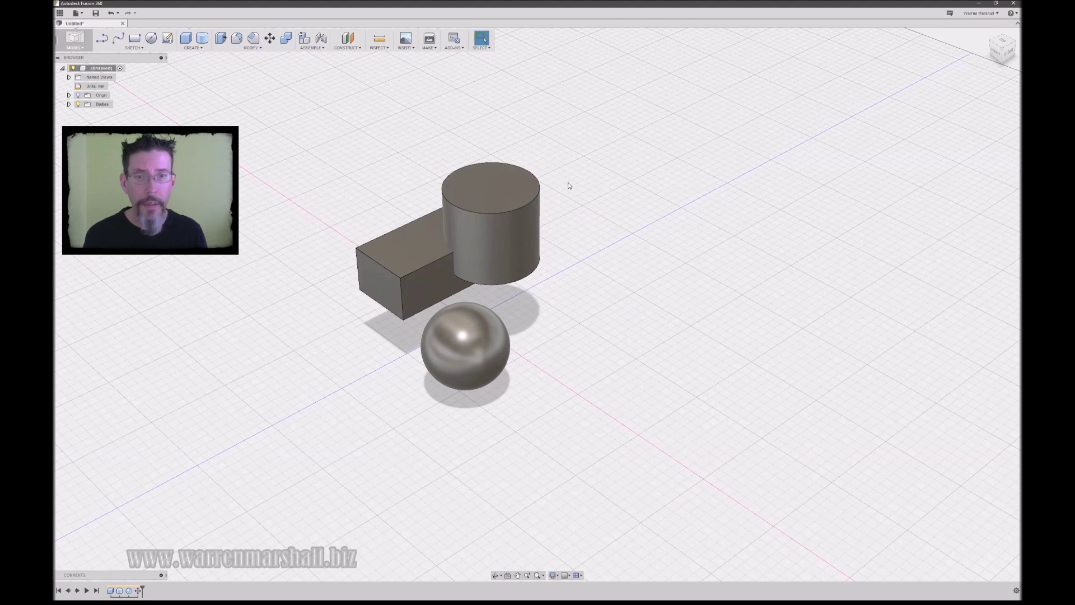
{"action": "middle_click_drag", "start_coordinate": [526, 172], "coordinate": [553, 186]}
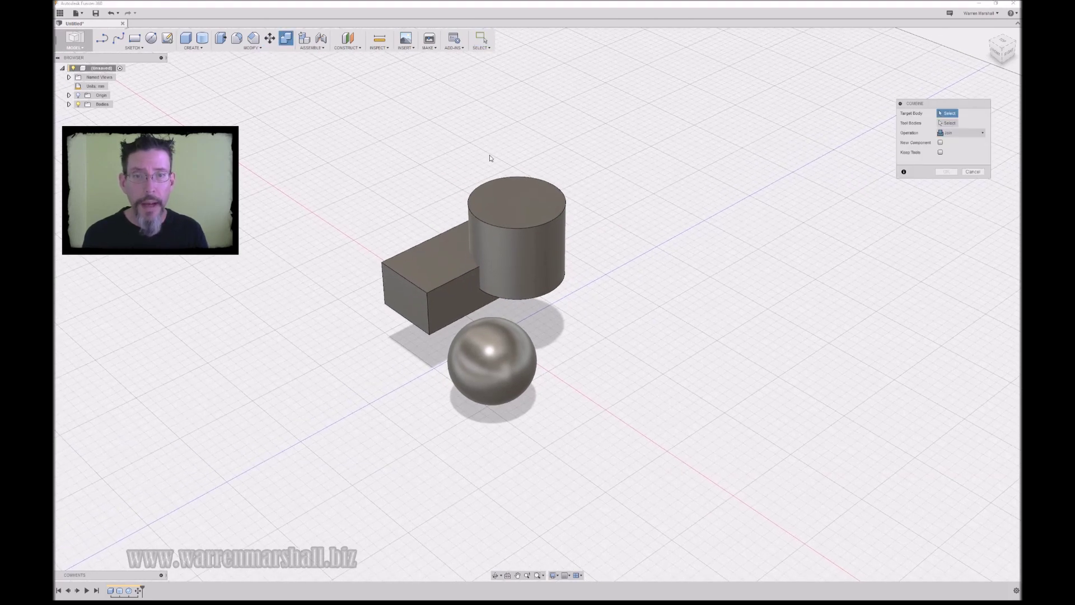
- Combine the box as target with the cylinder as tool using the Cut operation
{"action": "left_click", "coordinate": [436, 248]}
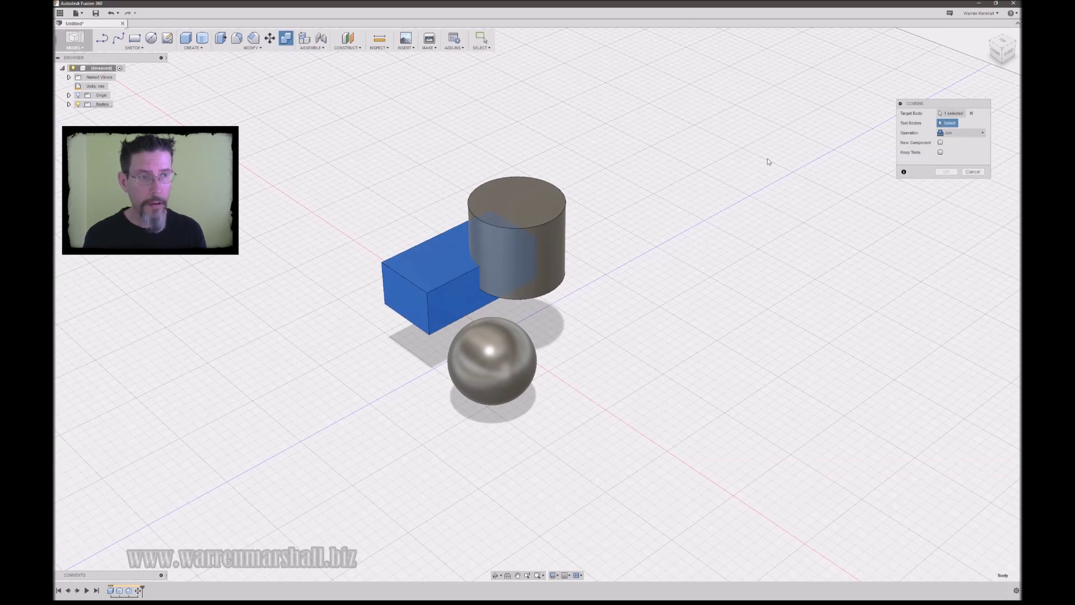
{"action": "left_click", "coordinate": [519, 189]}
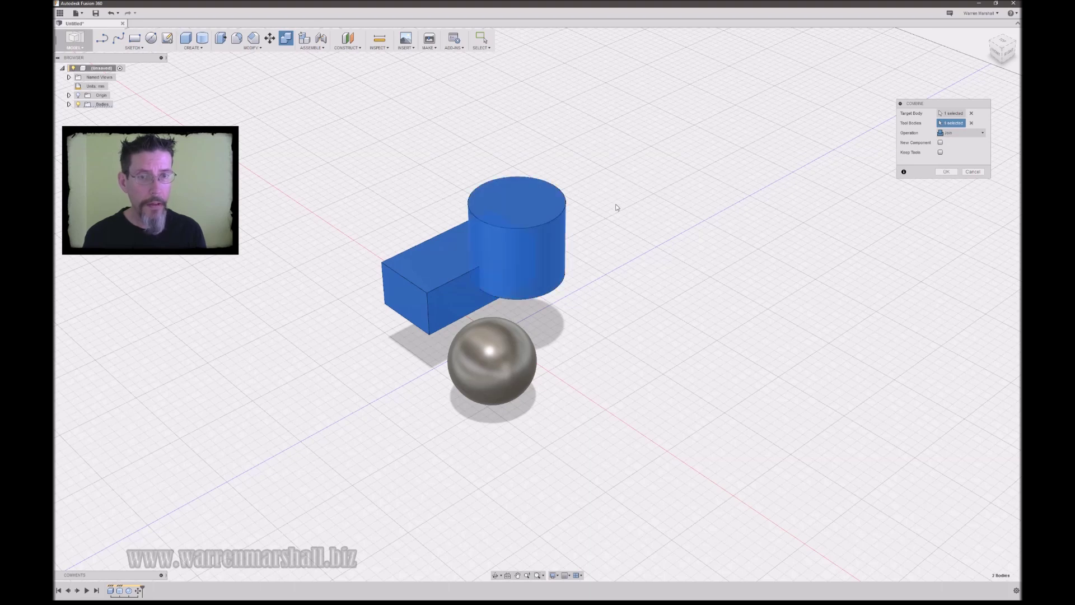
{"action": "left_click", "coordinate": [958, 133]}
{"action": "left_click", "coordinate": [945, 152]}
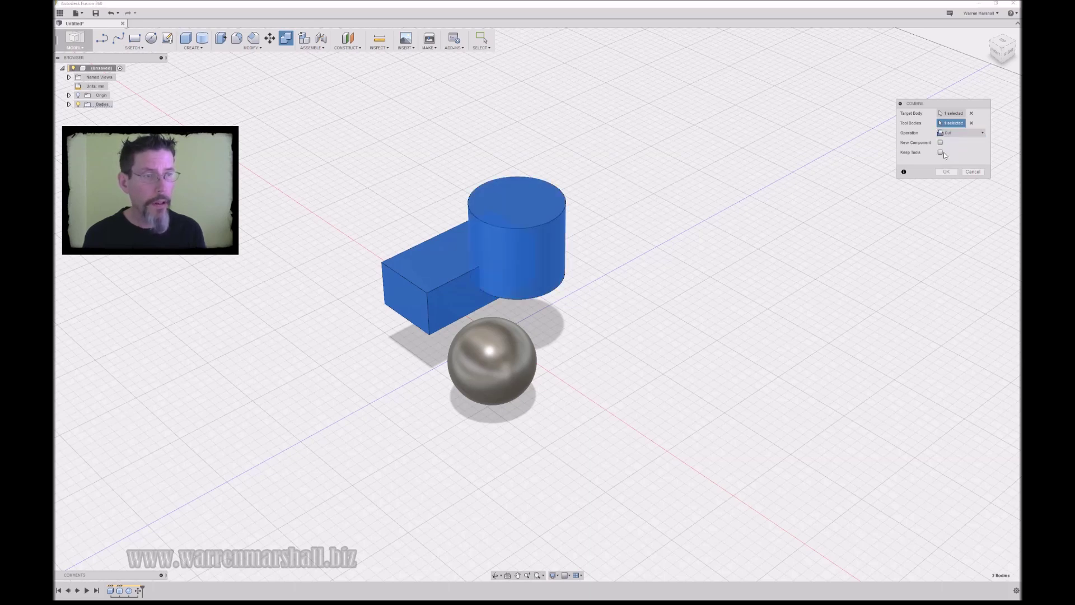
{"action": "left_click", "coordinate": [946, 172]}
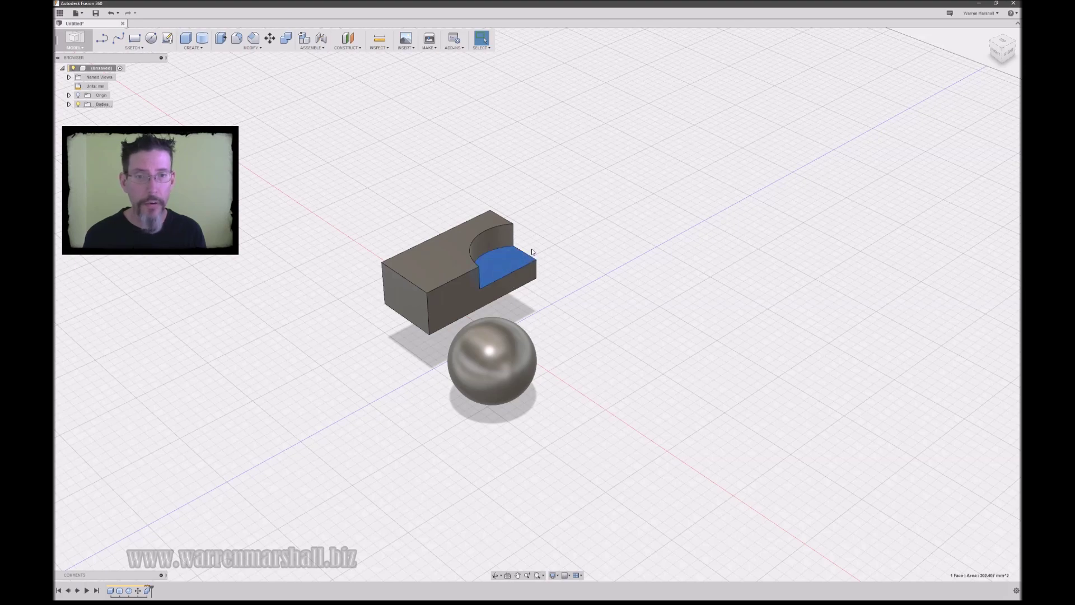
{"action": "middle_click_drag", "start_coordinate": [539, 252], "coordinate": [546, 259], "text": "shift"}
{"action": "scroll", "coordinate": [546, 264], "scroll_direction": "up", "scroll_amount": 8}
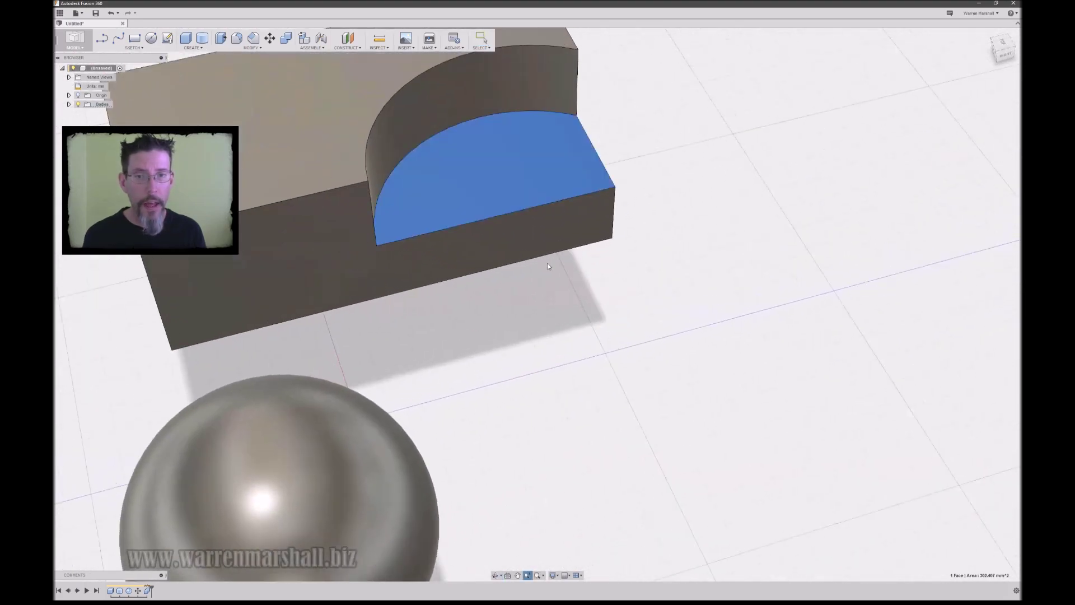
- Inspect the notched box and select the notch's lower curved edge
{"action": "scroll", "coordinate": [552, 262], "scroll_direction": "down", "scroll_amount": 6}
{"action": "middle_click_drag", "start_coordinate": [542, 210], "coordinate": [582, 243], "text": "shift"}
{"action": "scroll", "coordinate": [548, 229], "scroll_direction": "down", "scroll_amount": 5}
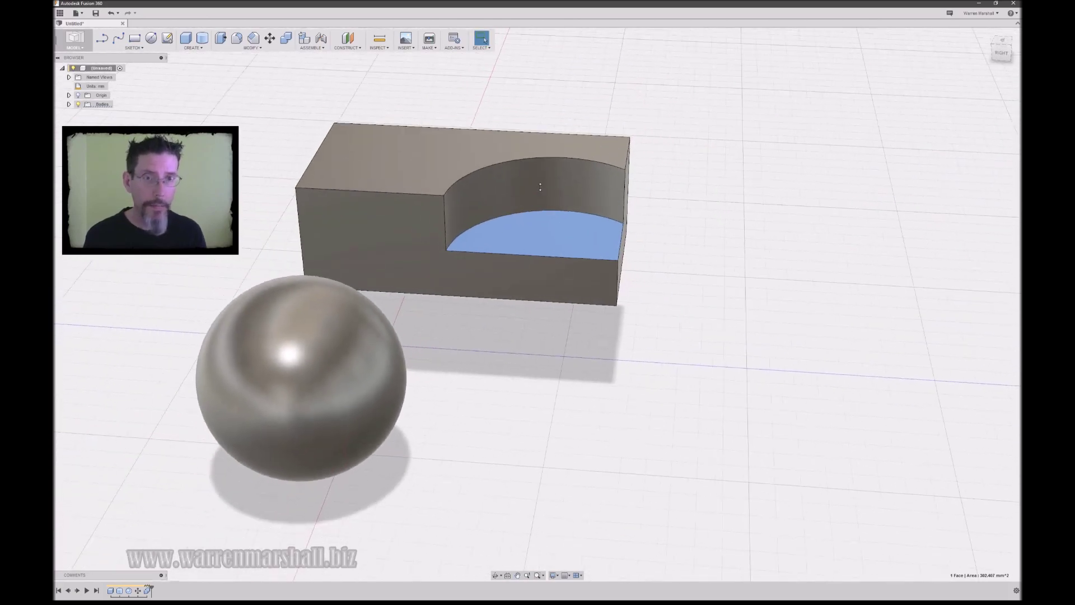
{"action": "mouse_move", "coordinate": [584, 228]}
{"action": "middle_mouse_down", "text": "shift"}
{"action": "mouse_move", "coordinate": [667, 245]}
{"action": "mouse_move", "coordinate": [559, 227]}
{"action": "mouse_move", "coordinate": [594, 226]}
{"action": "middle_mouse_up", "text": "shift"}
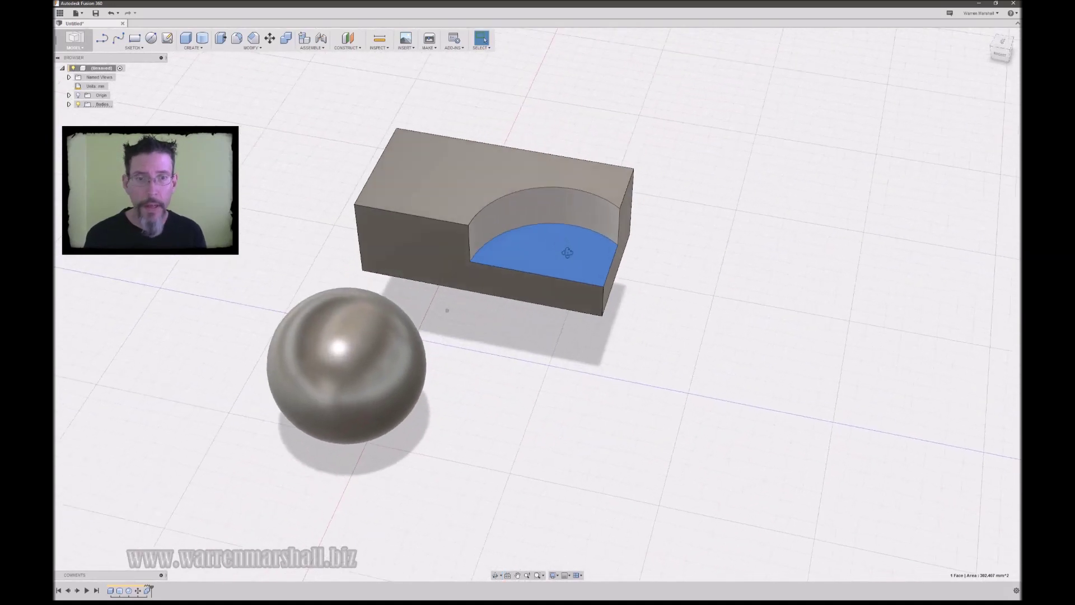
{"action": "mouse_move", "coordinate": [694, 213]}
{"action": "middle_mouse_down", "text": "shift"}
{"action": "mouse_move", "coordinate": [669, 238]}
{"action": "mouse_move", "coordinate": [684, 232]}
{"action": "middle_mouse_up", "text": "shift"}
{"action": "left_click", "coordinate": [687, 230]}
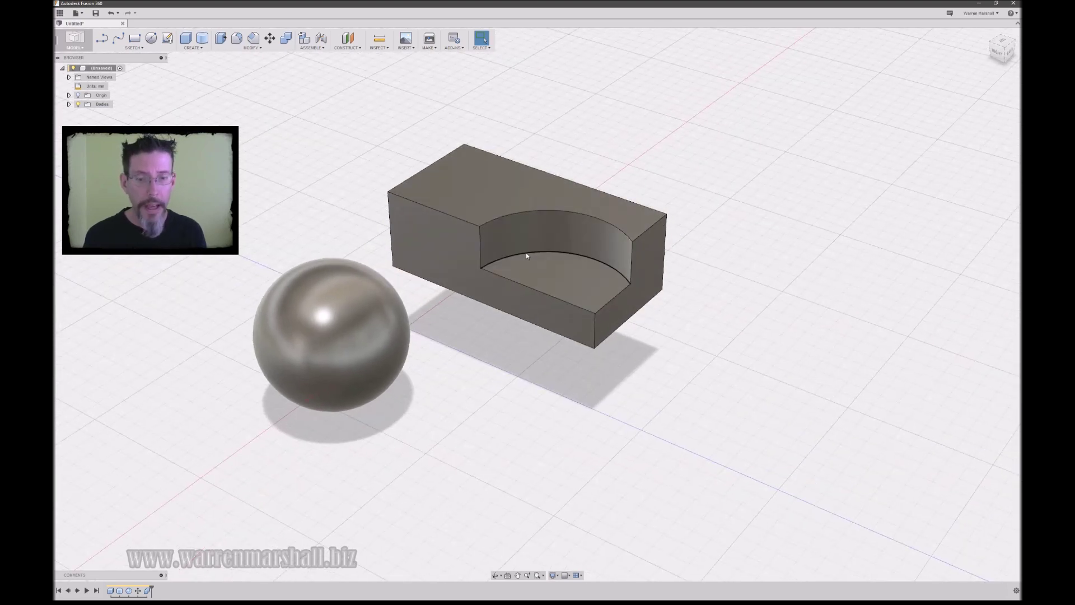
{"action": "left_click", "coordinate": [512, 256]}
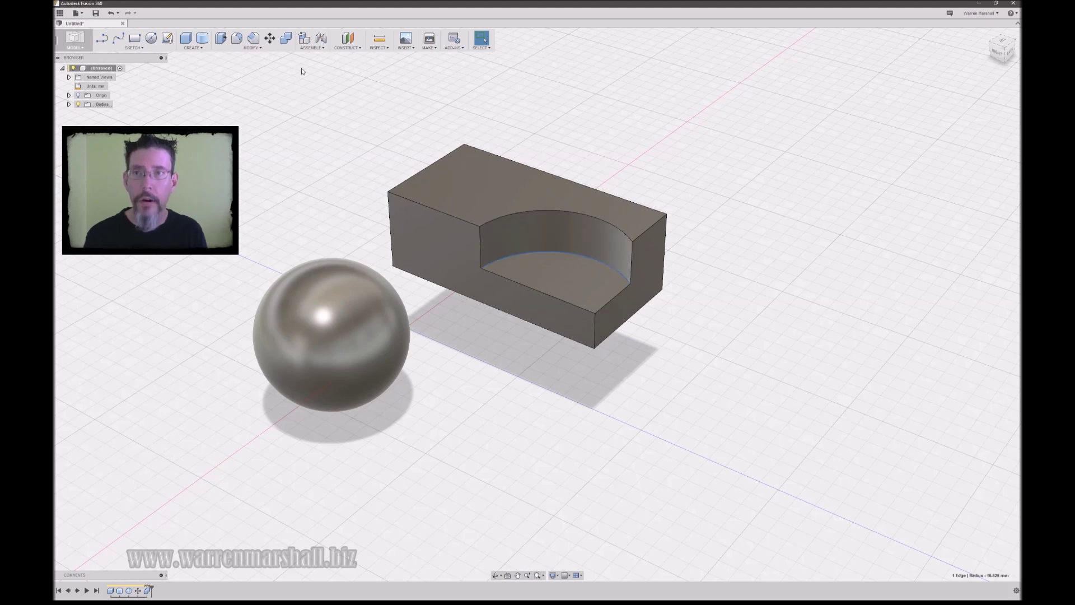
- Fillet the notch's lower and upper curved edges with a 1.383 mm radius
{"action": "left_click", "coordinate": [237, 38]}
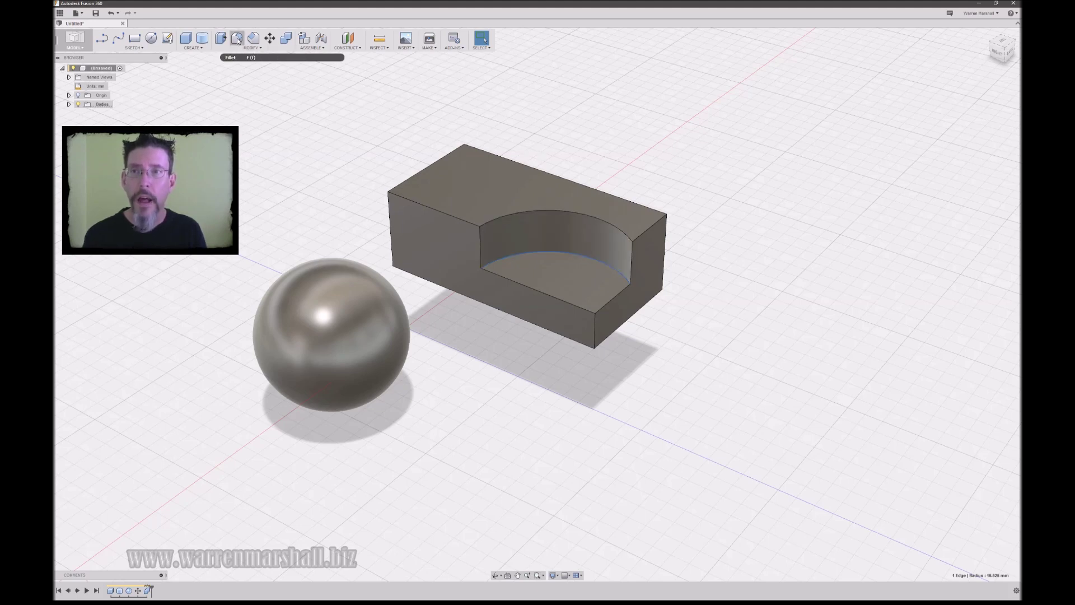
{"action": "left_click", "coordinate": [537, 211]}
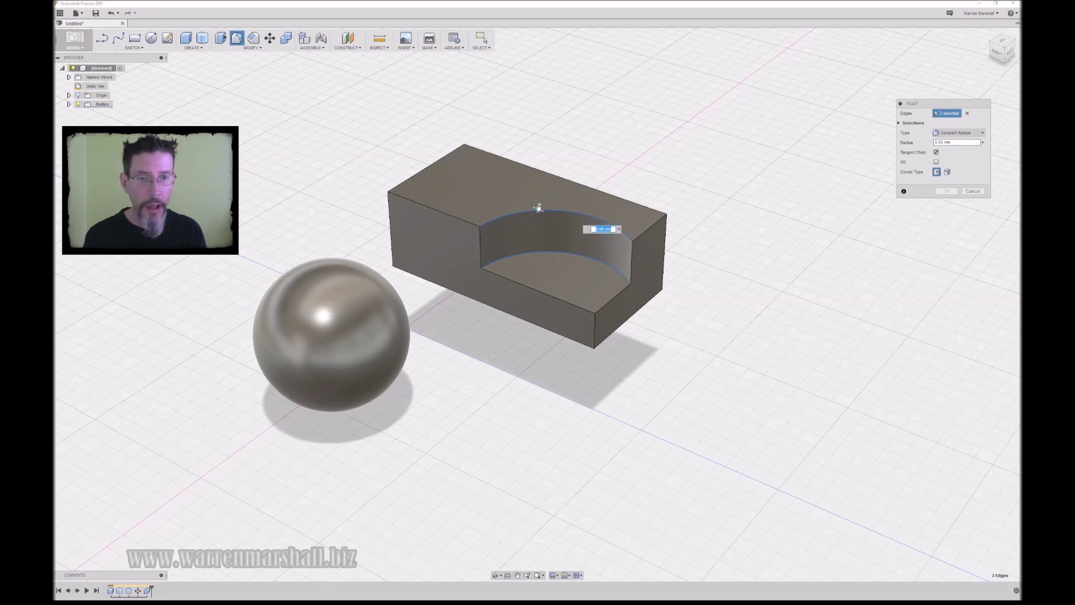
{"action": "left_click_drag", "start_coordinate": [539, 208], "coordinate": [538, 208]}
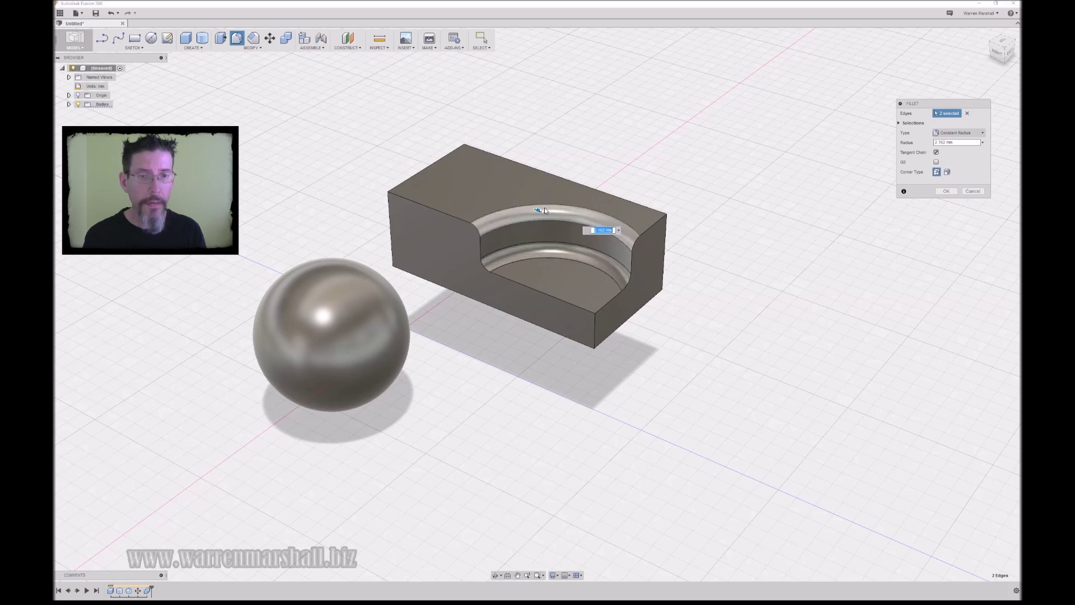
{"action": "left_click", "coordinate": [946, 191]}
{"action": "middle_click_drag", "start_coordinate": [681, 173], "coordinate": [662, 172]}
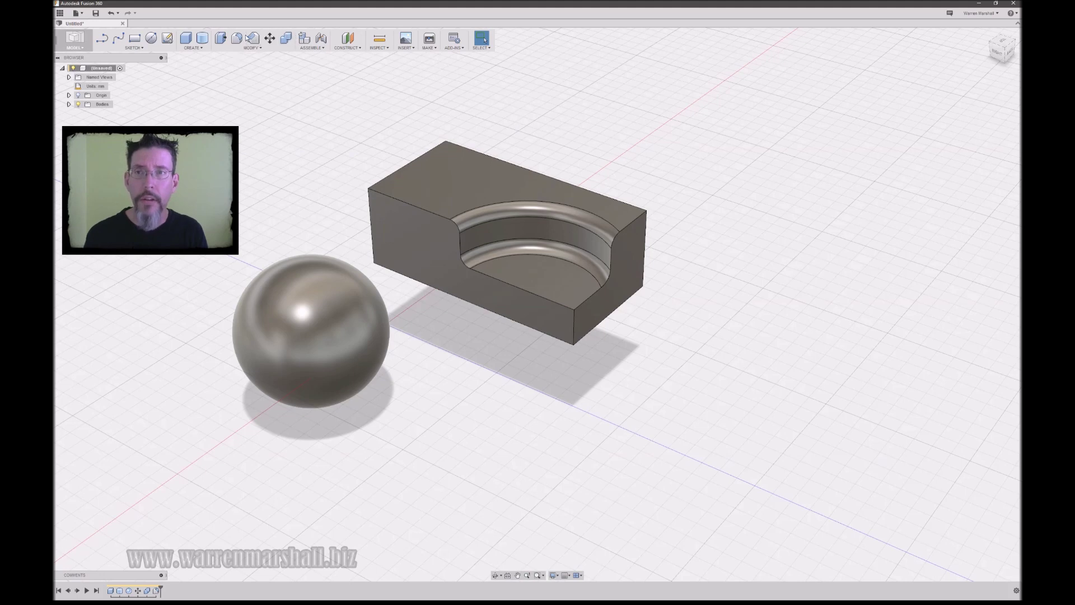
- Fillet two more pocket edges of the box and inspect the rounded result
{"action": "key", "text": "f"}
{"action": "left_click", "coordinate": [498, 278]}
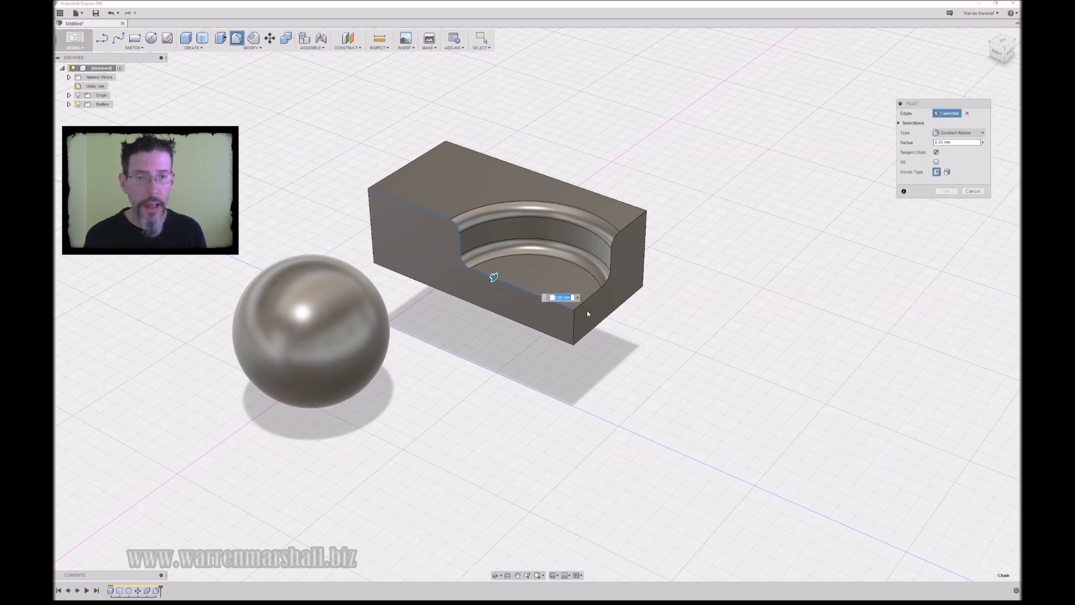
{"action": "left_click", "coordinate": [579, 310]}
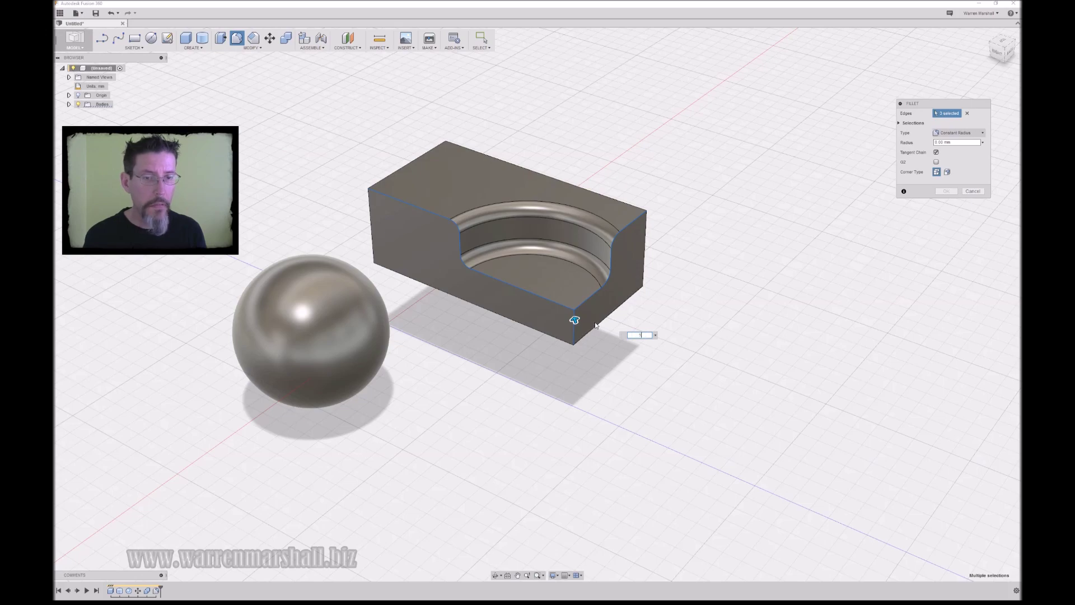
{"action": "left_click", "coordinate": [947, 191]}
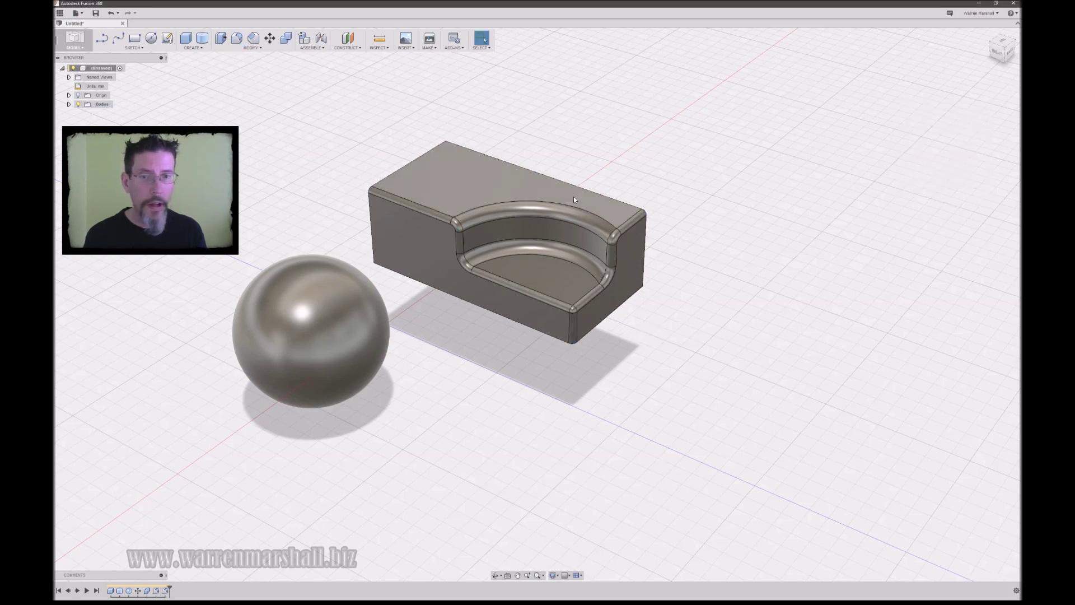
{"action": "middle_click_drag", "start_coordinate": [574, 196], "coordinate": [634, 243], "text": "shift"}
{"action": "scroll", "coordinate": [540, 254], "scroll_direction": "up", "scroll_amount": 5}
{"action": "mouse_move", "coordinate": [838, 178]}
{"action": "middle_mouse_down", "text": "shift"}
{"action": "mouse_move", "coordinate": [844, 198]}
{"action": "mouse_move", "coordinate": [865, 168]}
{"action": "mouse_move", "coordinate": [847, 171]}
{"action": "middle_mouse_up", "text": "shift"}
{"action": "scroll", "coordinate": [639, 242], "scroll_direction": "up", "scroll_amount": 3}
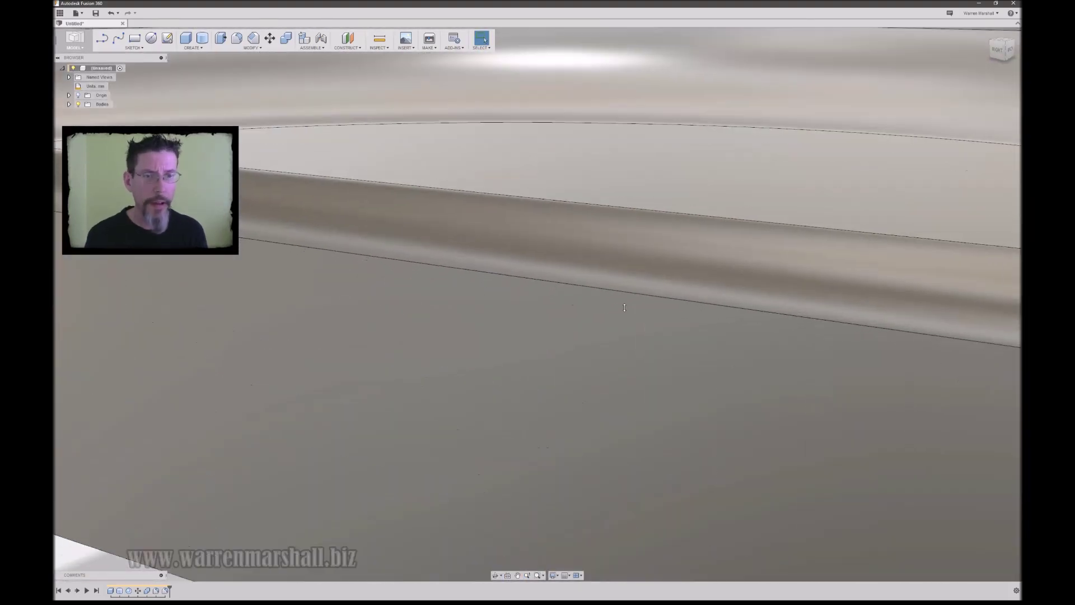
{"action": "scroll", "coordinate": [639, 242], "scroll_direction": "down", "scroll_amount": 8}
{"action": "middle_click_drag", "start_coordinate": [627, 238], "coordinate": [607, 281], "text": "shift"}
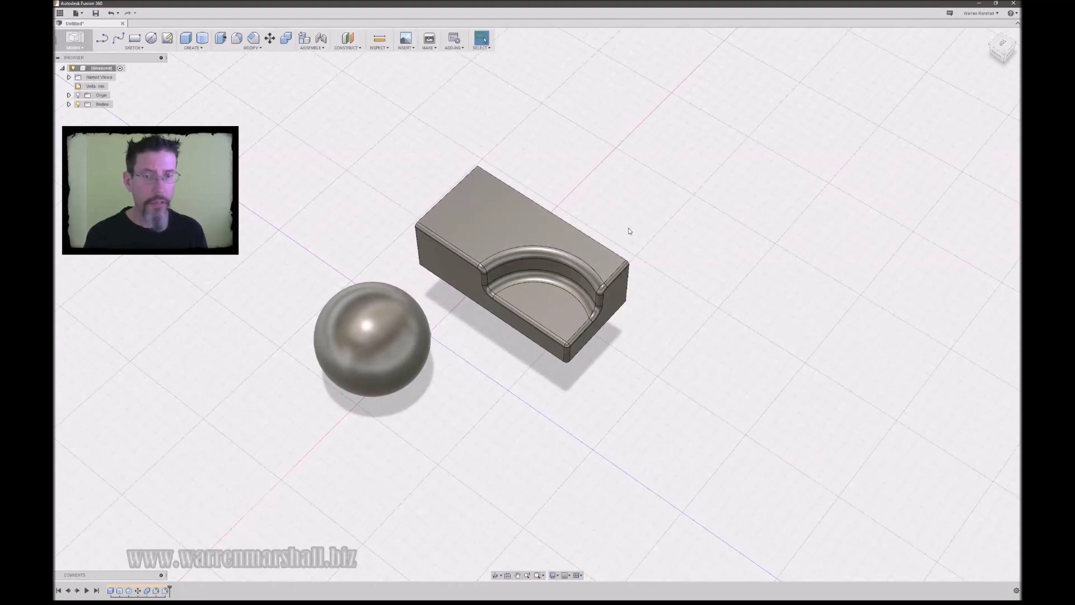
{"action": "mouse_move", "coordinate": [629, 230]}
{"action": "middle_mouse_down", "text": "shift"}
{"action": "mouse_move", "coordinate": [711, 203]}
{"action": "mouse_move", "coordinate": [643, 225]}
{"action": "middle_mouse_up", "text": "shift"}
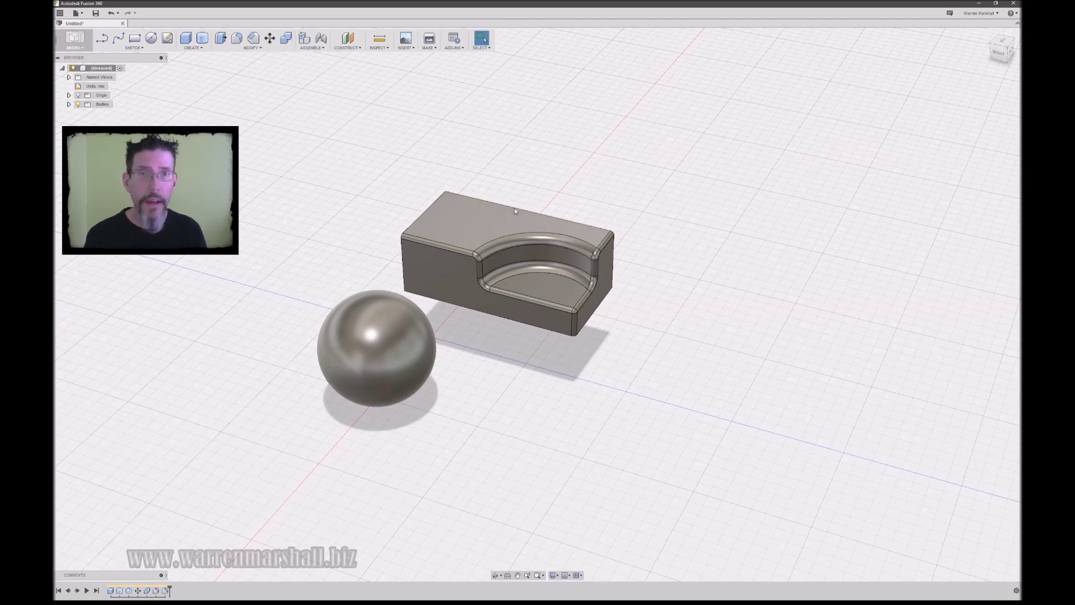
- Move the sphere into the box's notched corner and start a Combine
{"action": "middle_click_drag", "start_coordinate": [581, 176], "coordinate": [579, 217], "text": "shift"}
{"action": "left_click", "coordinate": [476, 351]}
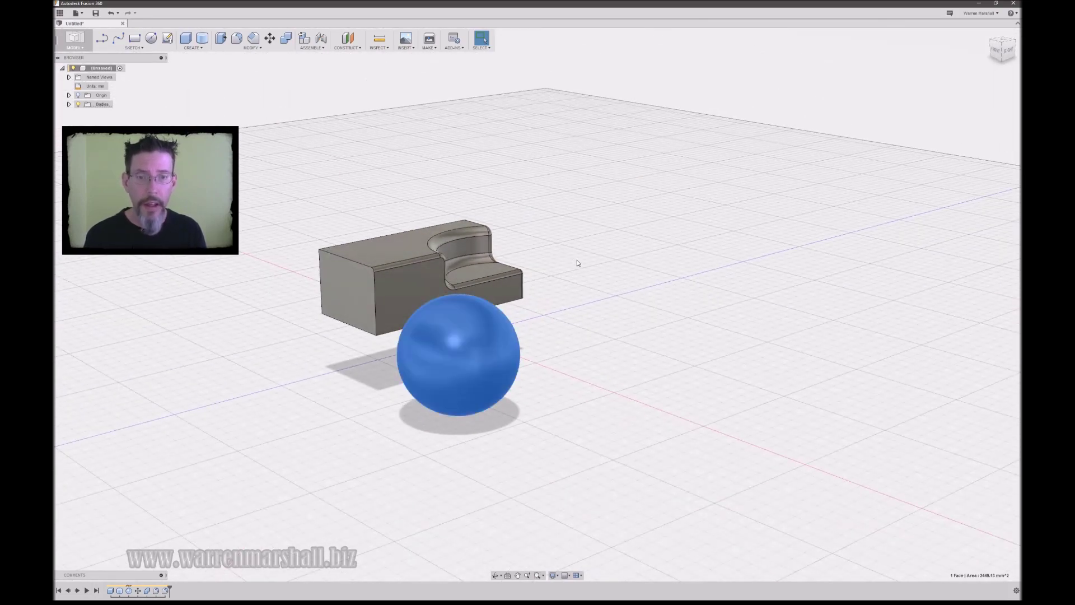
{"action": "middle_click_drag", "start_coordinate": [575, 263], "coordinate": [541, 298], "text": "shift"}
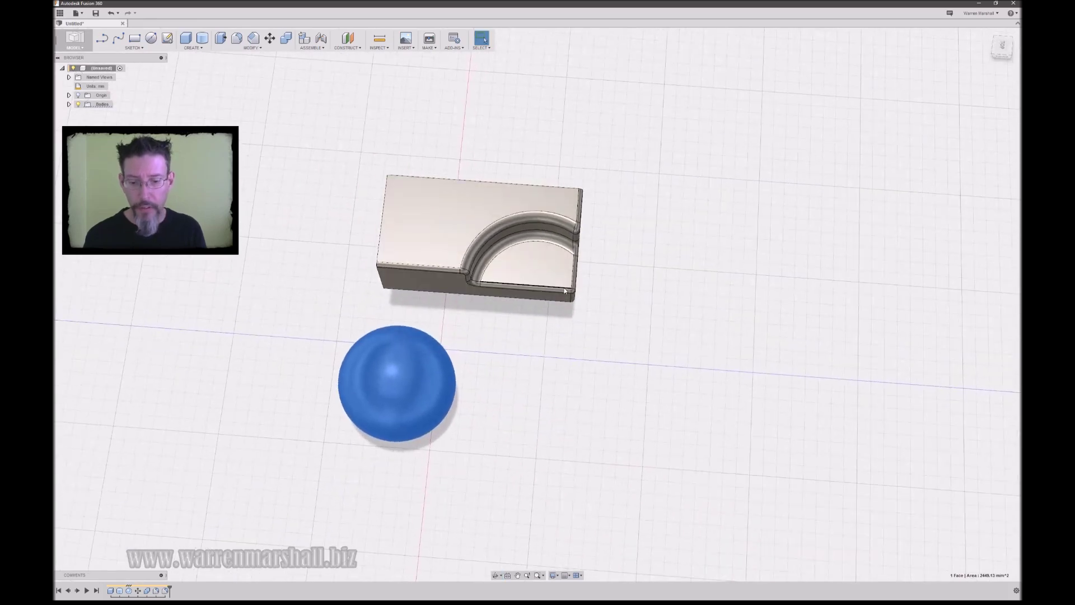
{"action": "key", "text": "m"}
{"action": "left_click_drag", "start_coordinate": [396, 370], "coordinate": [537, 322]}
{"action": "middle_click_drag", "start_coordinate": [537, 322], "coordinate": [665, 218], "text": "shift"}
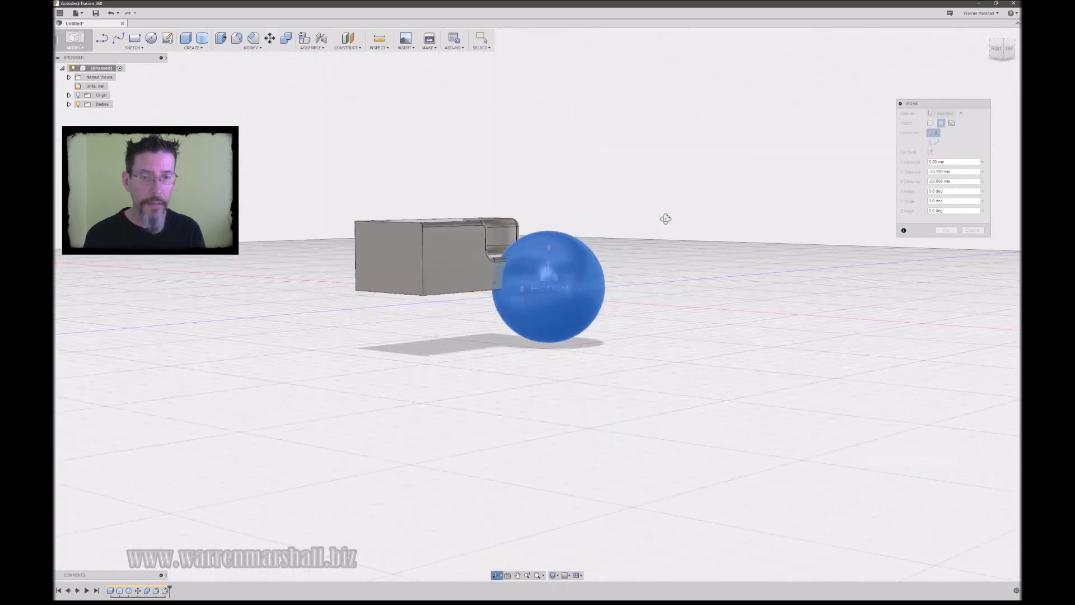
{"action": "left_click_drag", "start_coordinate": [583, 314], "coordinate": [529, 202]}
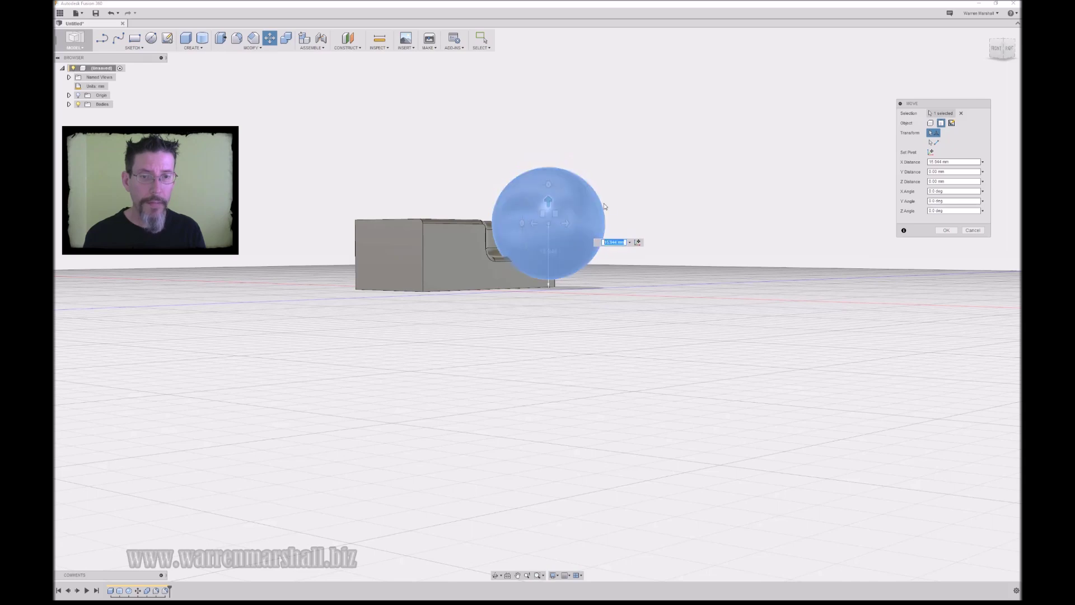
{"action": "middle_click_drag", "start_coordinate": [528, 202], "coordinate": [671, 210], "text": "shift"}
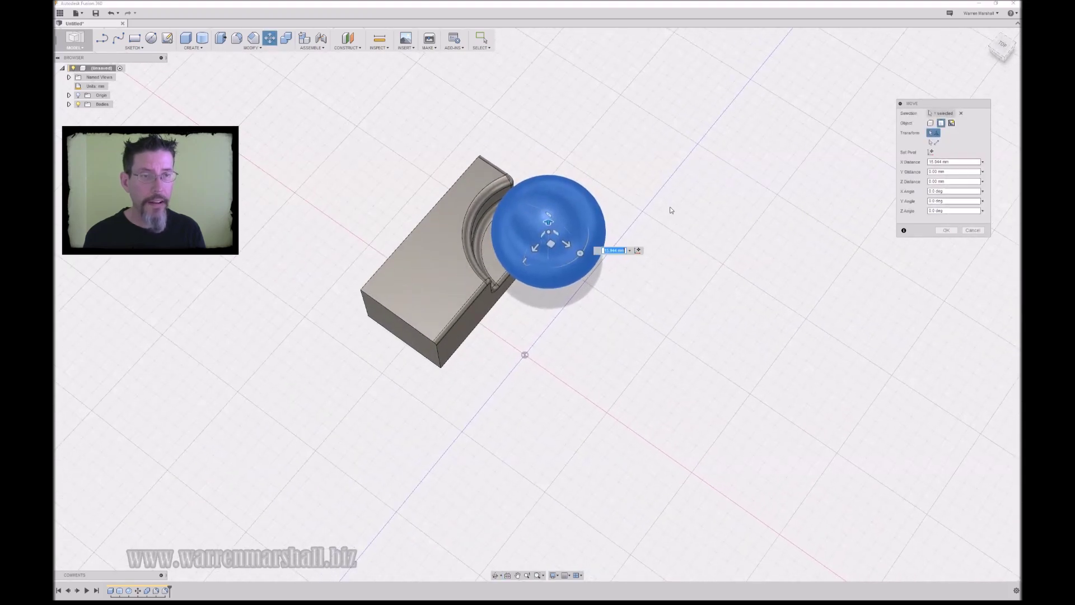
{"action": "left_click", "coordinate": [946, 230]}
{"action": "left_click", "coordinate": [285, 38]}
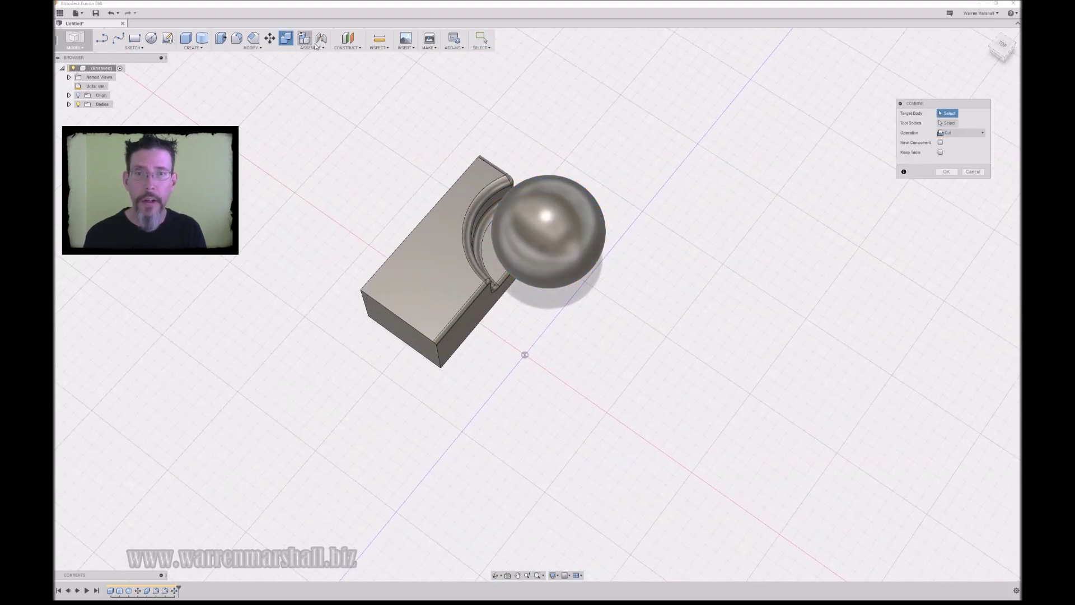
- Combine the box as target with the sphere as tool to cut a spherical hollow
{"action": "left_click", "coordinate": [419, 216]}
{"action": "left_click", "coordinate": [577, 212]}
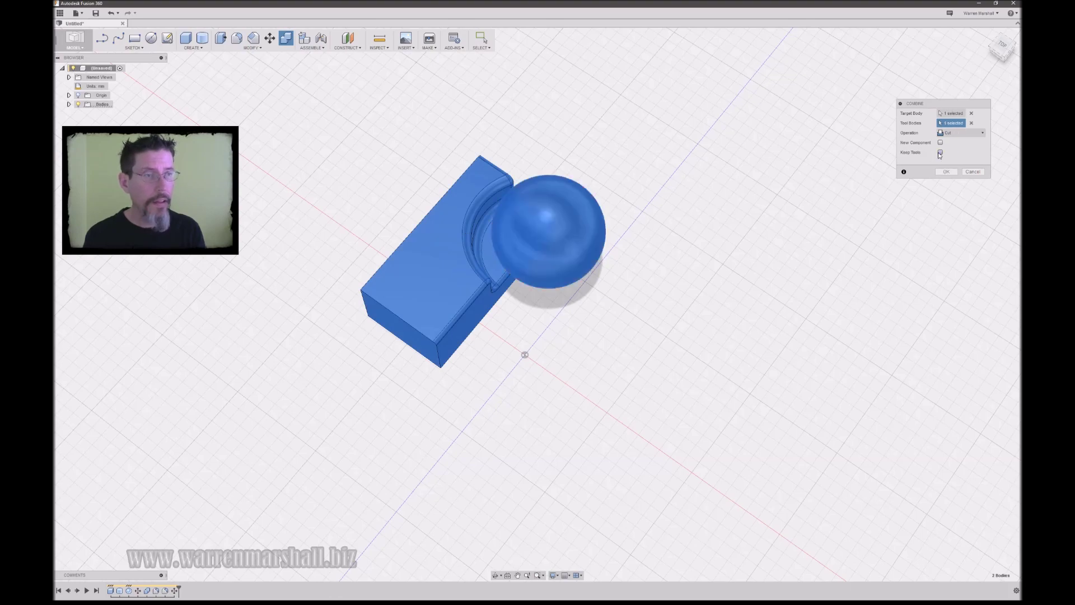
{"action": "left_click", "coordinate": [946, 172]}
{"action": "middle_click_drag", "start_coordinate": [615, 212], "coordinate": [522, 289], "text": "shift"}
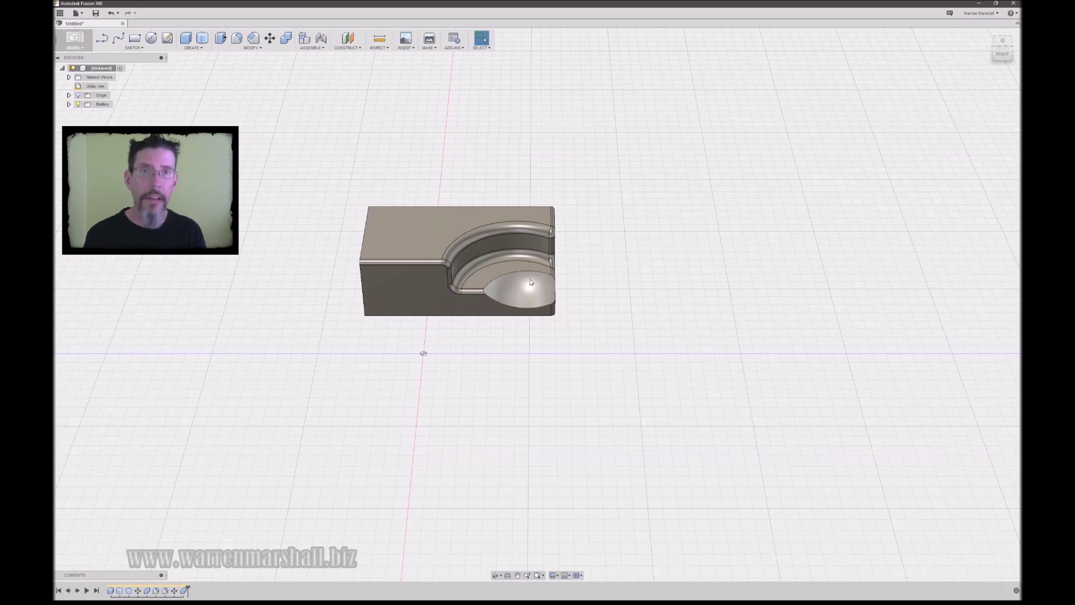
{"action": "scroll", "coordinate": [531, 298], "scroll_direction": "up", "scroll_amount": 5}
{"action": "middle_click_drag", "start_coordinate": [638, 271], "coordinate": [548, 244], "text": "shift"}
- Fillet the rim of the spherical hollow with a 1 mm radius
{"action": "left_click", "coordinate": [236, 38]}
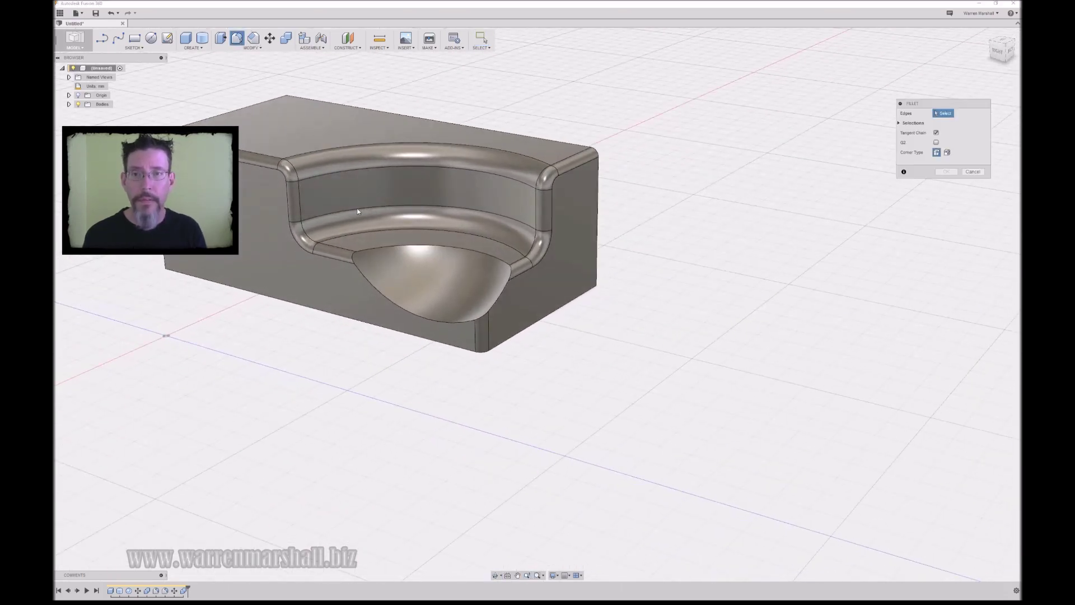
{"action": "left_click", "coordinate": [374, 248]}
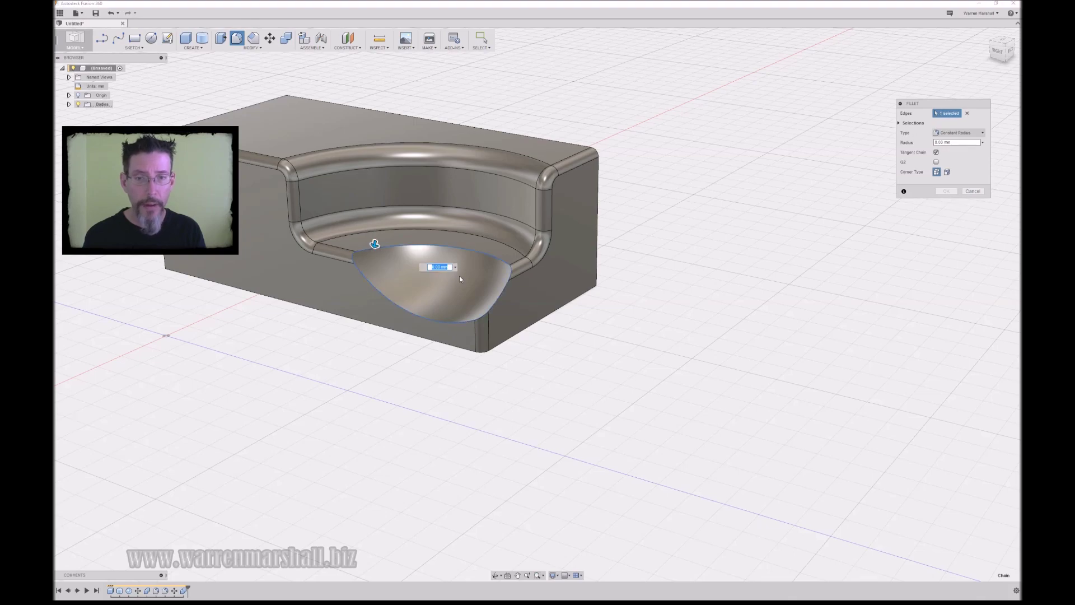
{"action": "type", "text": "1"}
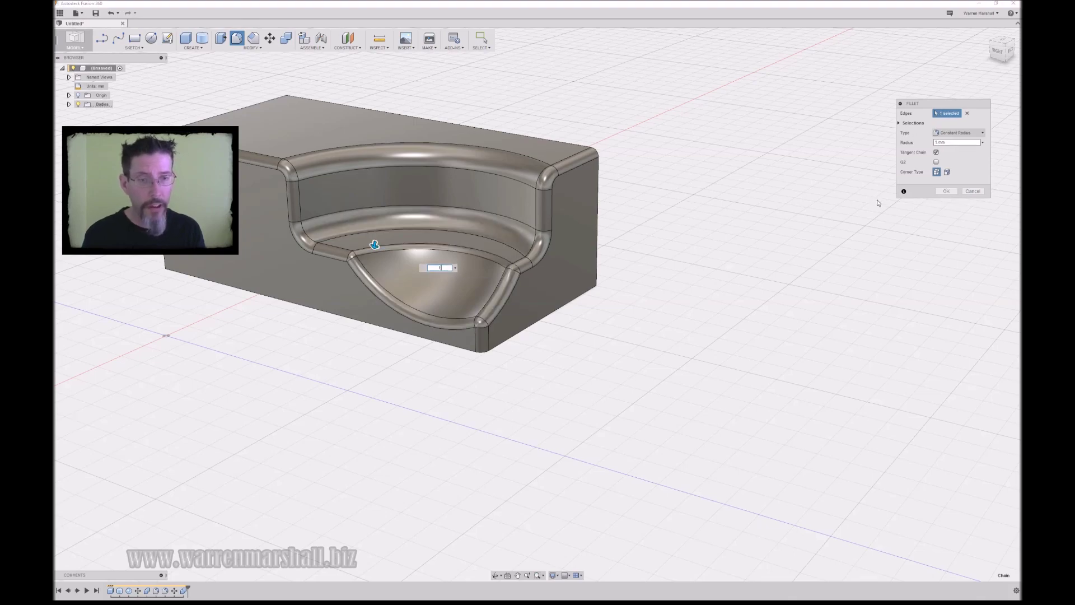
{"action": "left_click", "coordinate": [947, 191]}
{"action": "middle_click_drag", "start_coordinate": [629, 173], "coordinate": [597, 218], "text": "shift"}
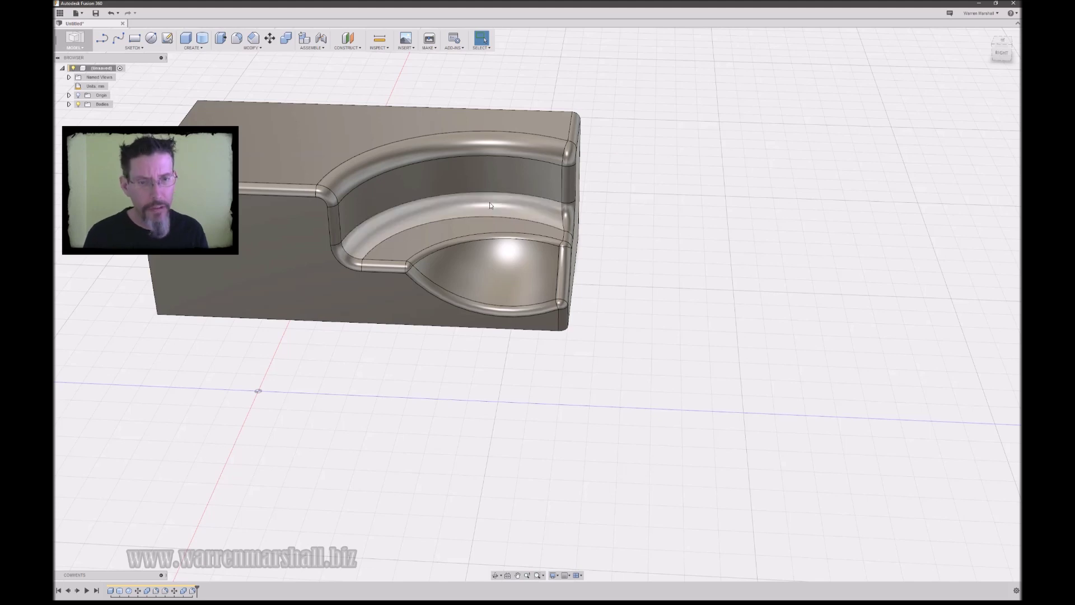
{"action": "scroll", "coordinate": [495, 188], "scroll_direction": "down", "scroll_amount": 1}
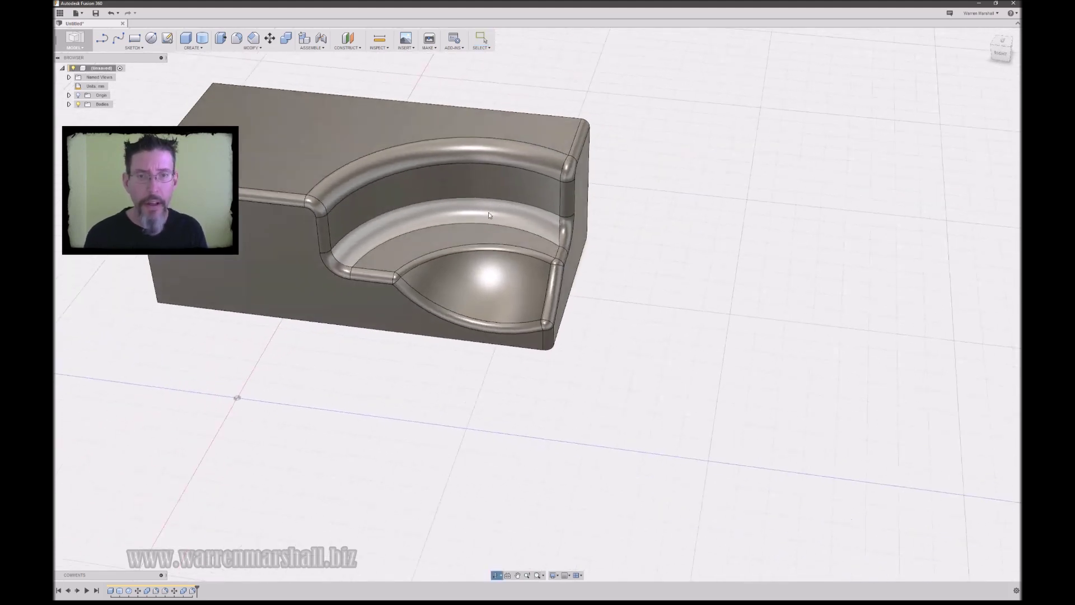
- Turn the view to the box's front-left end and launch the Cylinder tool
{"action": "scroll", "coordinate": [488, 257], "scroll_direction": "up", "scroll_amount": 4}
{"action": "scroll", "coordinate": [489, 257], "scroll_direction": "down", "scroll_amount": 6}
{"action": "middle_click_drag", "start_coordinate": [500, 200], "coordinate": [564, 250], "text": "shift"}
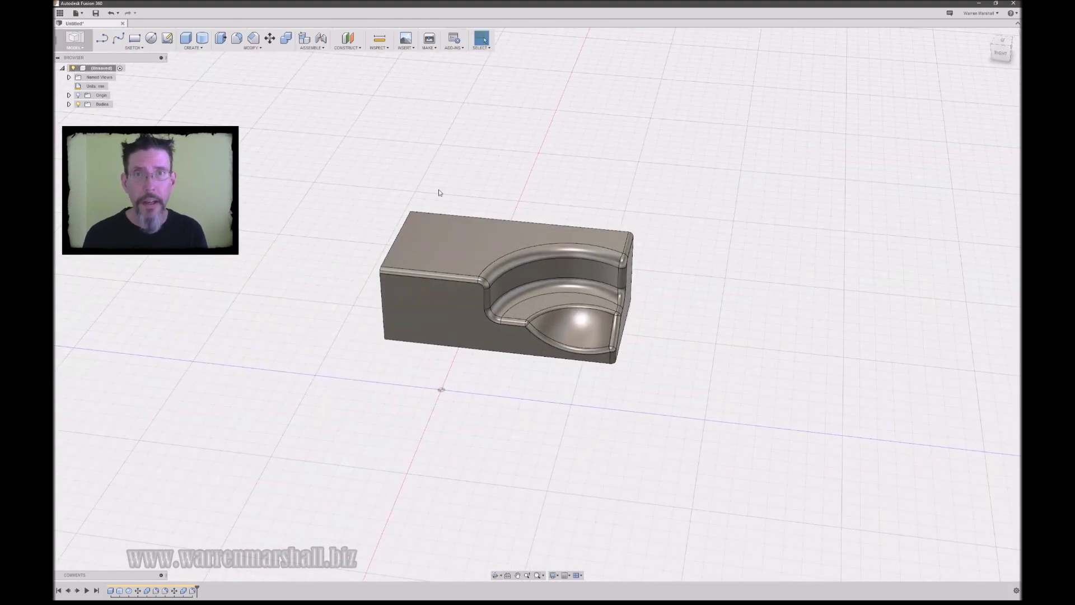
{"action": "middle_click_drag", "start_coordinate": [446, 185], "coordinate": [578, 159], "text": "shift"}
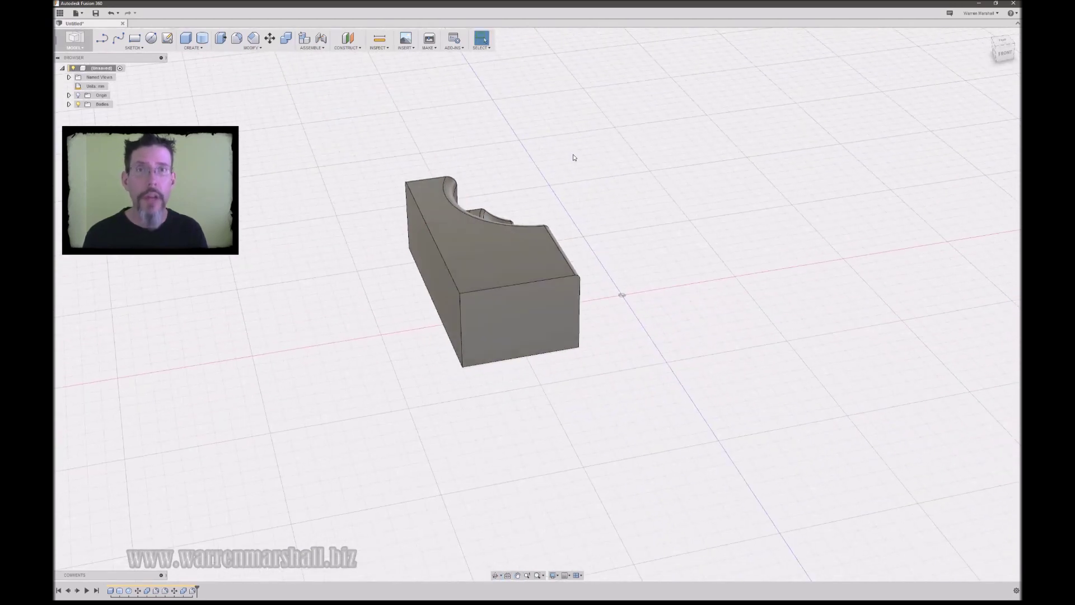
{"action": "left_click", "coordinate": [201, 40]}
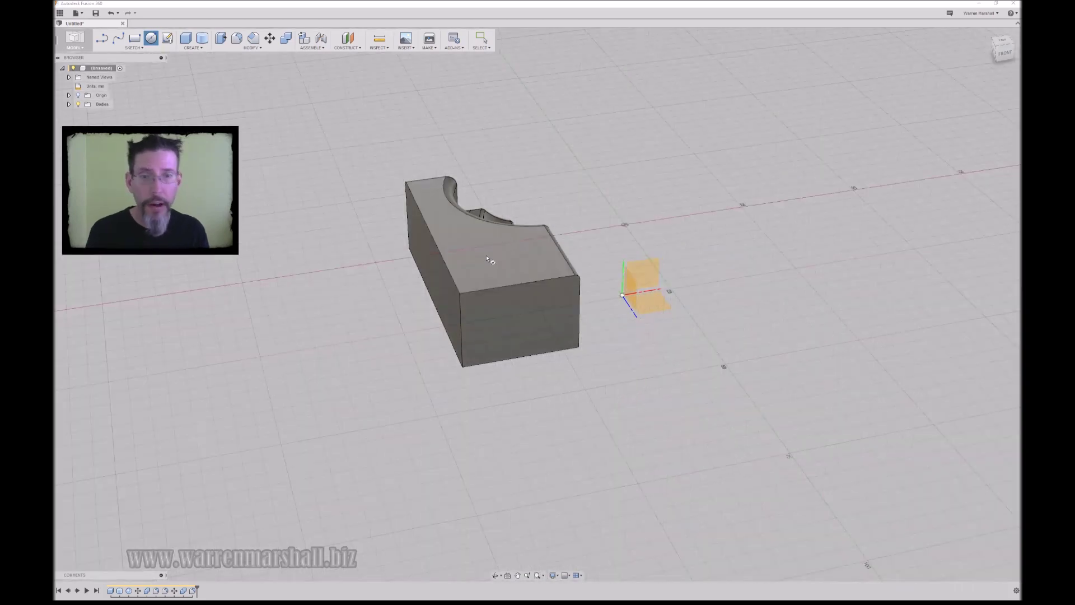
- Sketch a circle centred on the top-face corner and drive the cylinder downward as a cut
{"action": "left_click", "coordinate": [479, 259]}
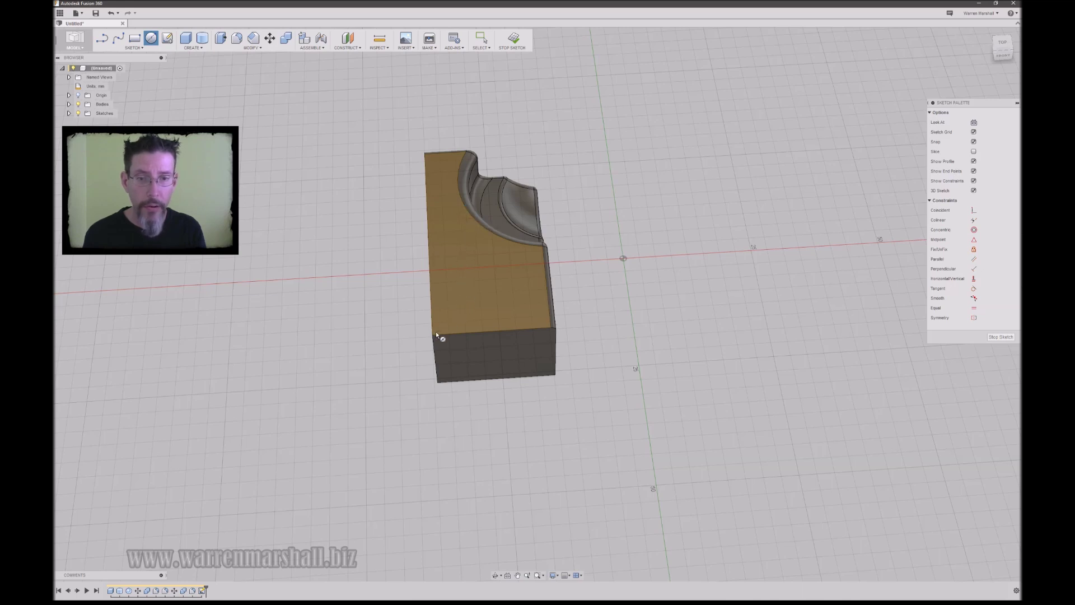
{"action": "middle_click_drag", "start_coordinate": [438, 337], "coordinate": [479, 300], "text": "shift"}
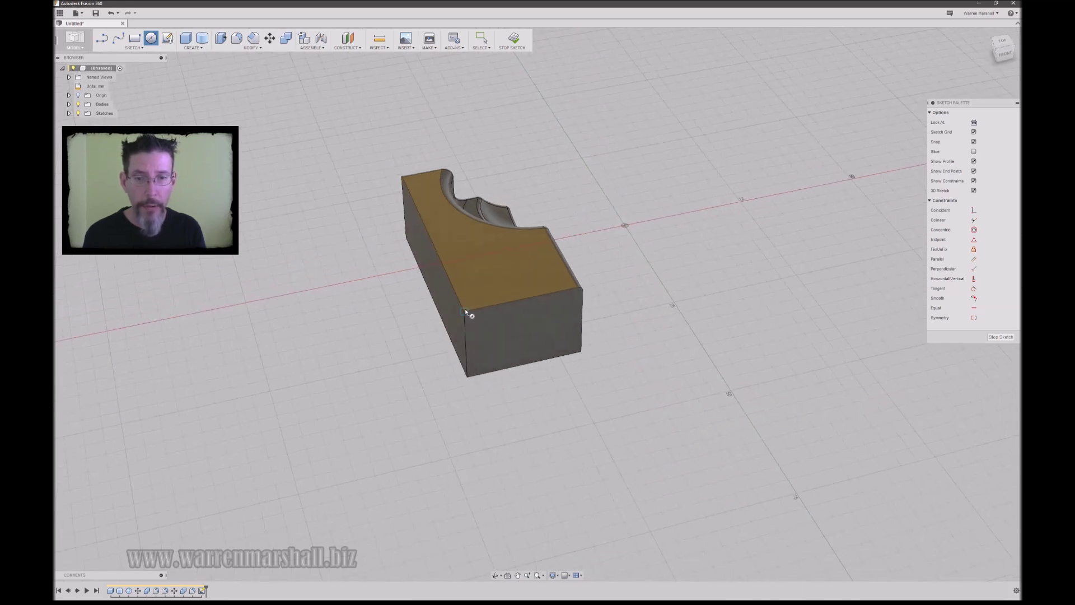
{"action": "left_click", "coordinate": [465, 309]}
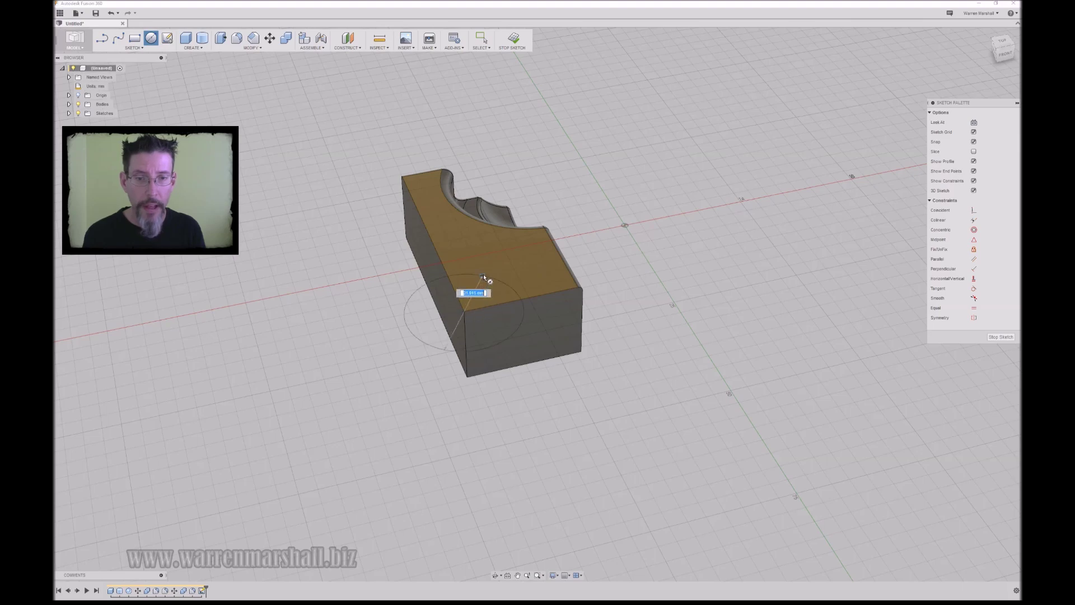
{"action": "left_click", "coordinate": [482, 275]}
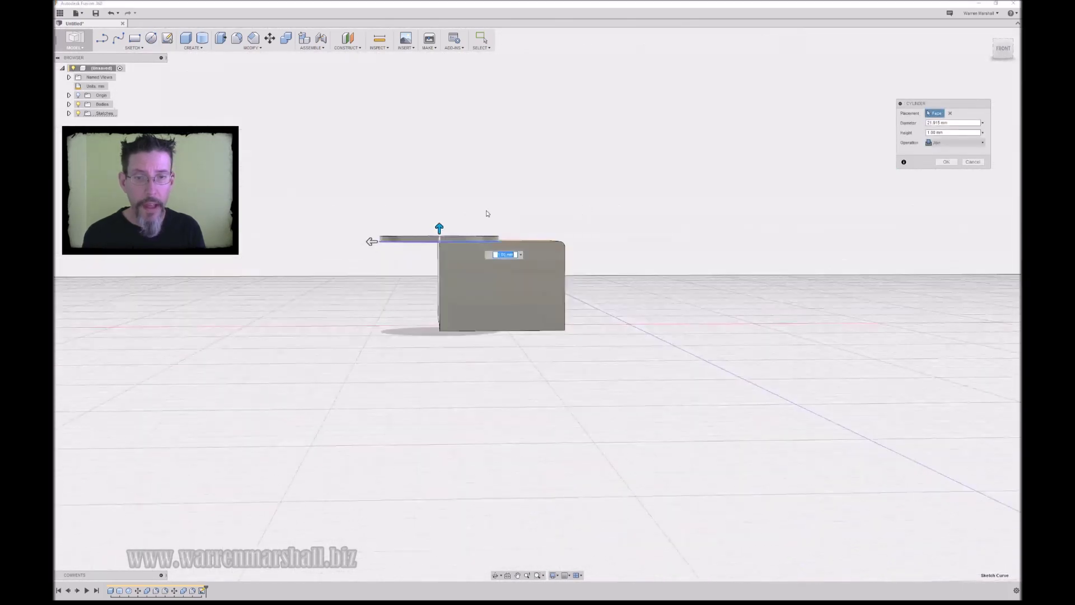
{"action": "middle_click_drag", "start_coordinate": [510, 176], "coordinate": [449, 240], "text": "shift"}
{"action": "left_click_drag", "start_coordinate": [443, 242], "coordinate": [443, 168]}
{"action": "middle_click_drag", "start_coordinate": [537, 170], "coordinate": [493, 163], "text": "shift"}
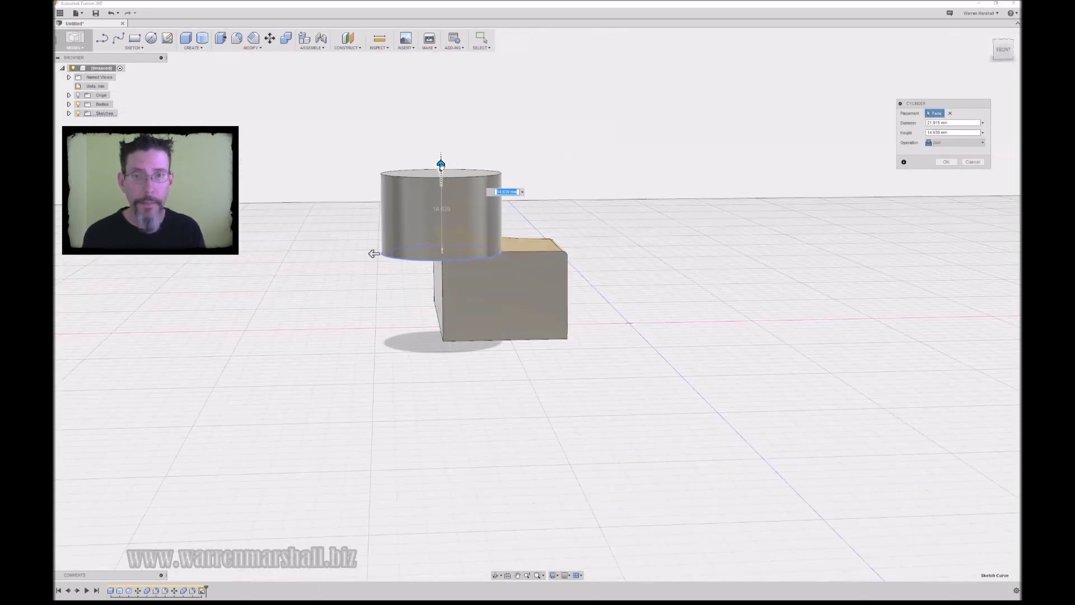
{"action": "left_click_drag", "start_coordinate": [441, 164], "coordinate": [442, 362]}
{"action": "mouse_move", "coordinate": [607, 228]}
{"action": "middle_mouse_down", "text": "shift"}
{"action": "mouse_move", "coordinate": [604, 259]}
{"action": "mouse_move", "coordinate": [614, 238]}
{"action": "mouse_move", "coordinate": [603, 240]}
{"action": "middle_mouse_up", "text": "shift"}
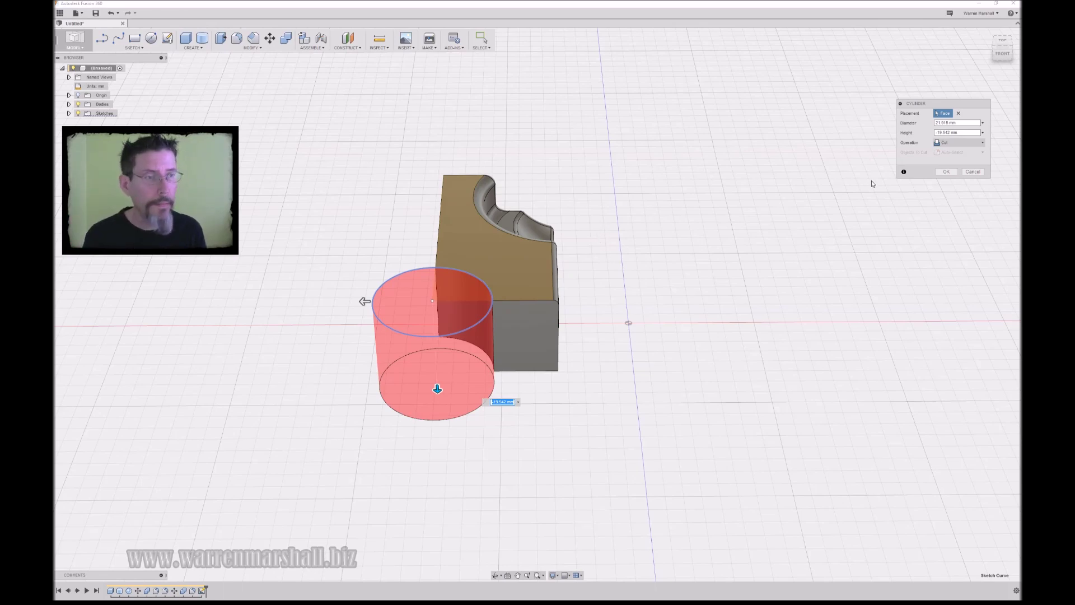
{"action": "left_click", "coordinate": [946, 171]}
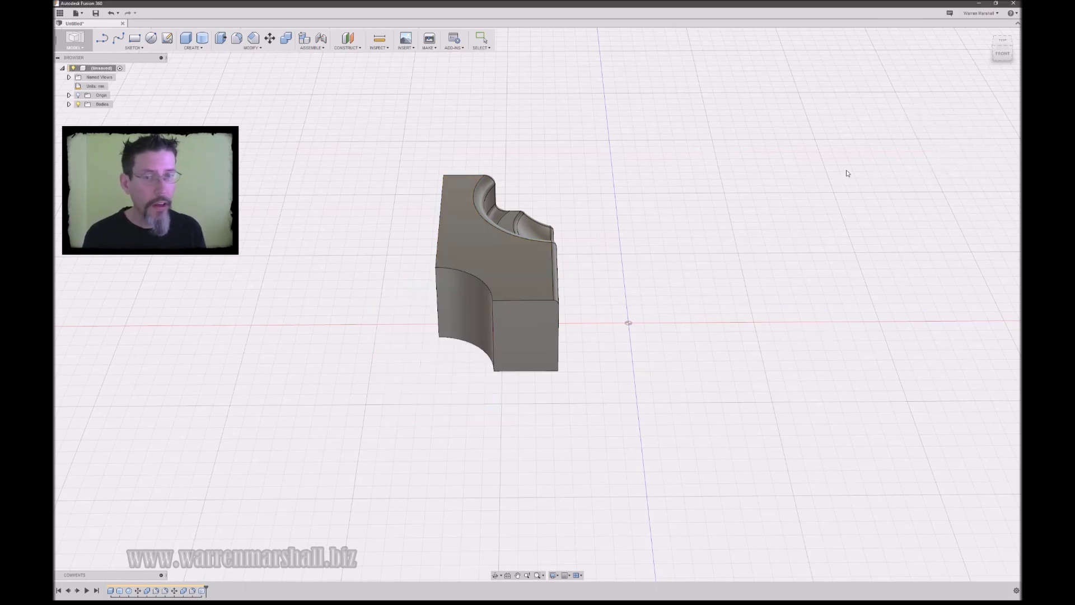
{"action": "middle_click_drag", "start_coordinate": [636, 246], "coordinate": [603, 237], "text": "shift"}
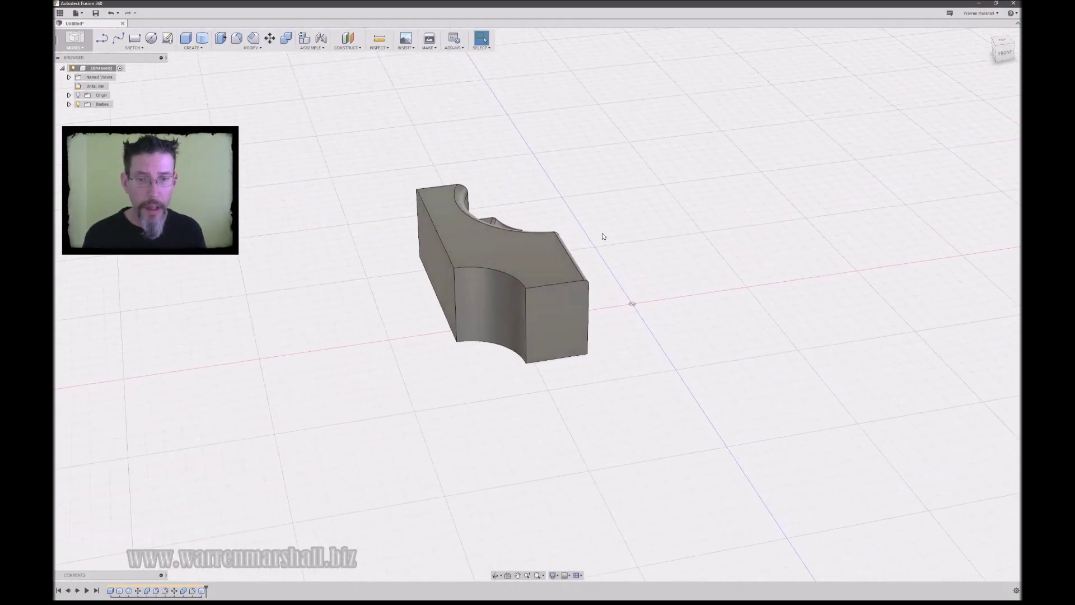
- Draw a rectangle on the block's left end face and extend it into the part as a box cut
{"action": "key", "text": "r"}
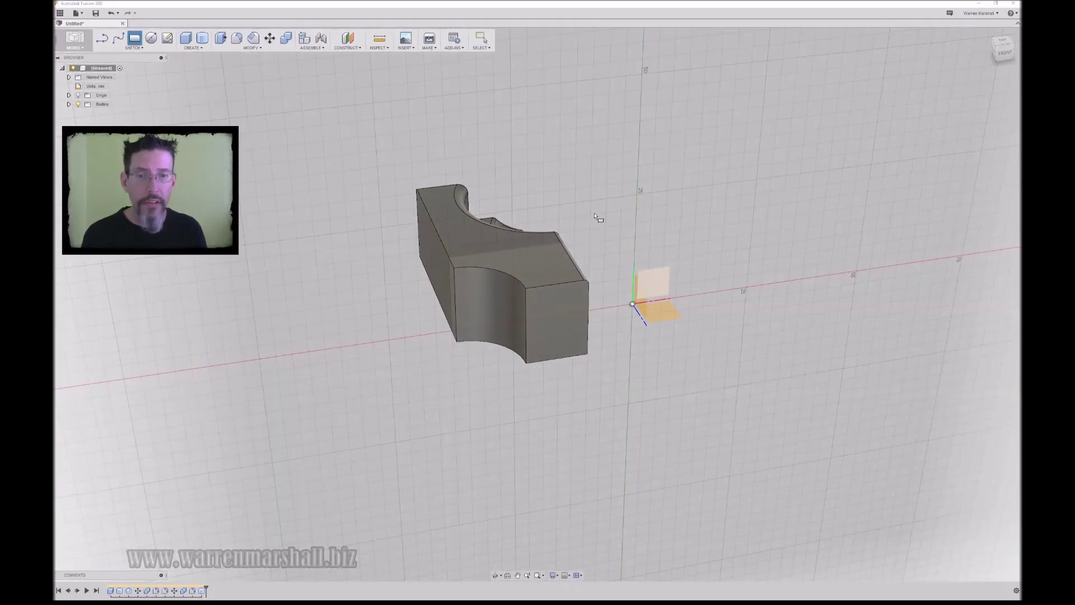
{"action": "mouse_move", "coordinate": [594, 224]}
{"action": "middle_mouse_down", "text": "shift"}
{"action": "mouse_move", "coordinate": [543, 234]}
{"action": "mouse_move", "coordinate": [480, 280]}
{"action": "middle_mouse_up", "text": "shift"}
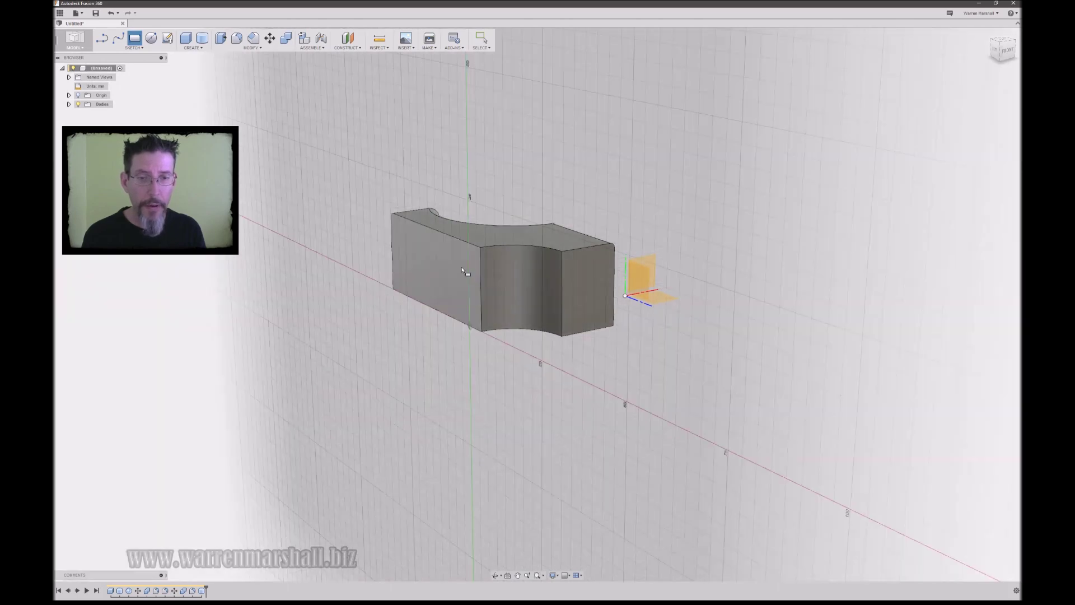
{"action": "left_click", "coordinate": [482, 274]}
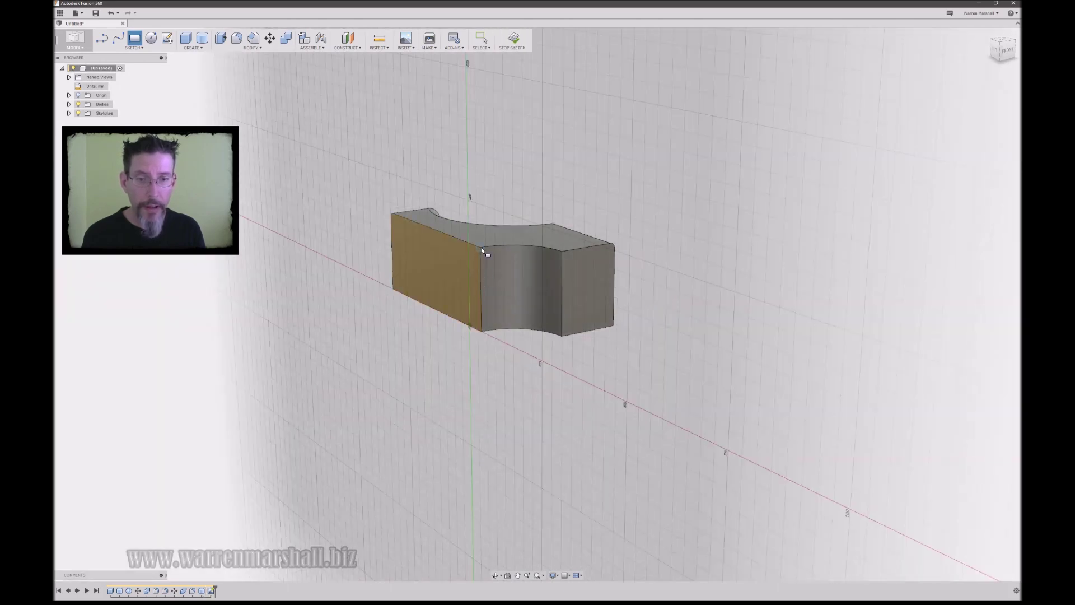
{"action": "left_click", "coordinate": [482, 272]}
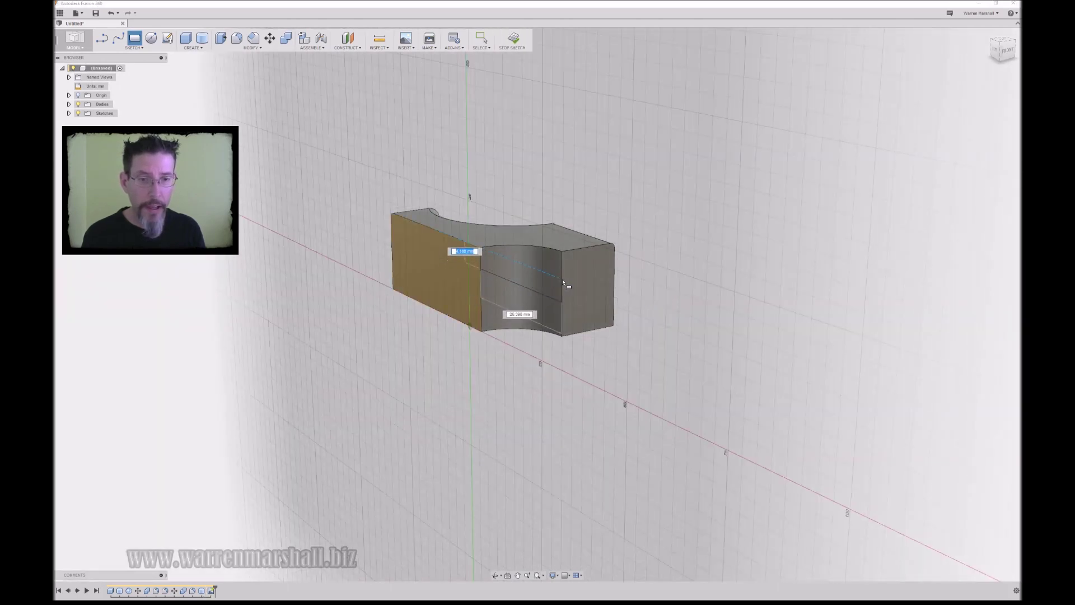
{"action": "left_click", "coordinate": [562, 319]}
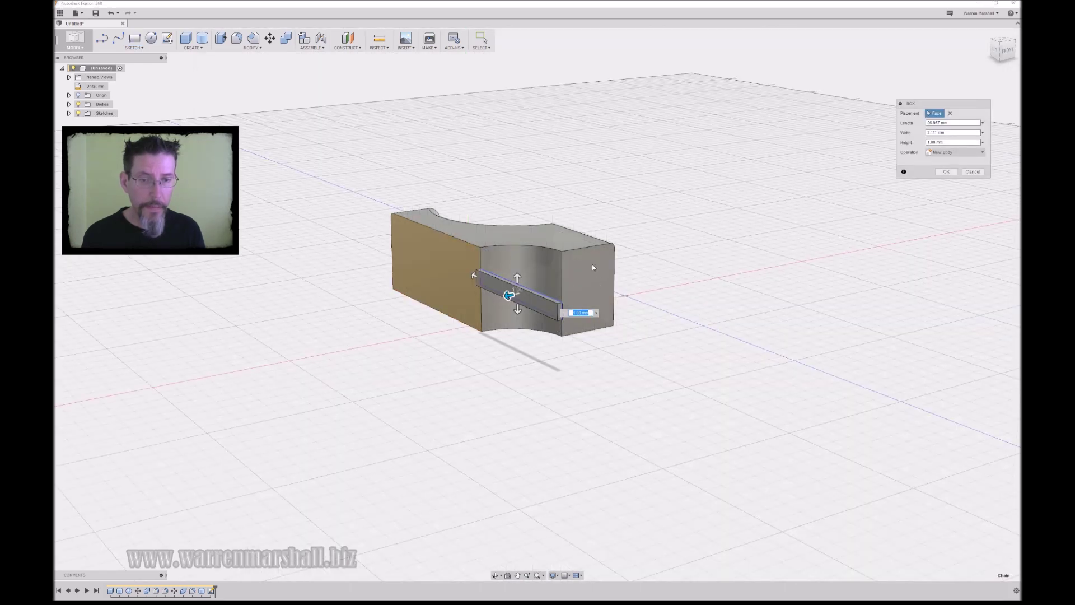
{"action": "middle_click_drag", "start_coordinate": [593, 306], "coordinate": [457, 318], "text": "shift"}
{"action": "left_click_drag", "start_coordinate": [447, 319], "coordinate": [642, 310]}
{"action": "middle_click_drag", "start_coordinate": [666, 247], "coordinate": [636, 212], "text": "shift"}
{"action": "left_click", "coordinate": [940, 181]}
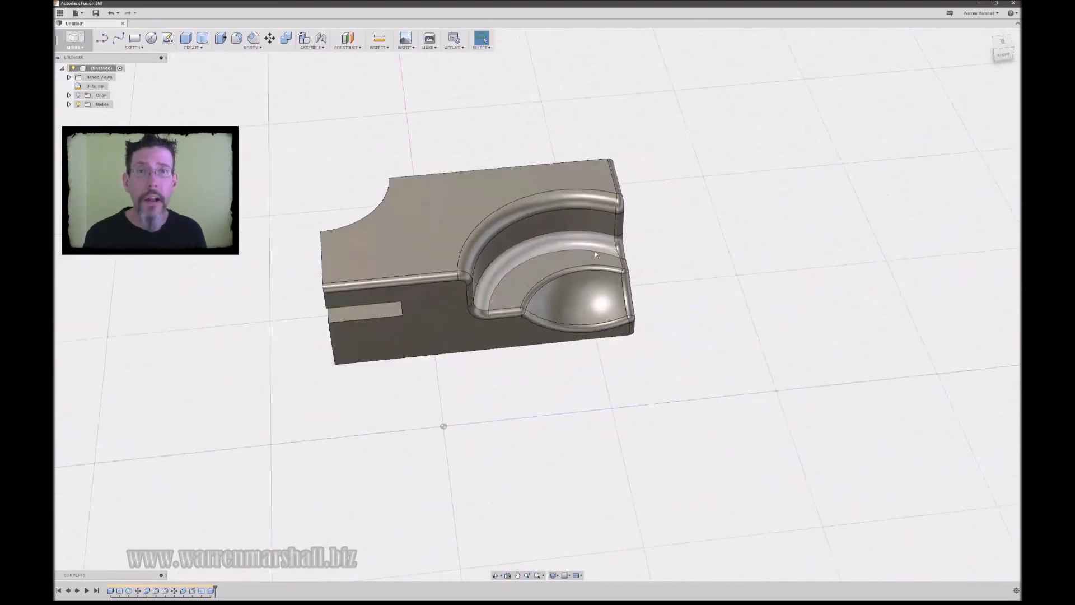
{"action": "middle_click_drag", "start_coordinate": [595, 251], "coordinate": [597, 235], "text": "shift"}
{"action": "middle_click_drag", "start_coordinate": [720, 176], "coordinate": [717, 217], "text": "shift"}
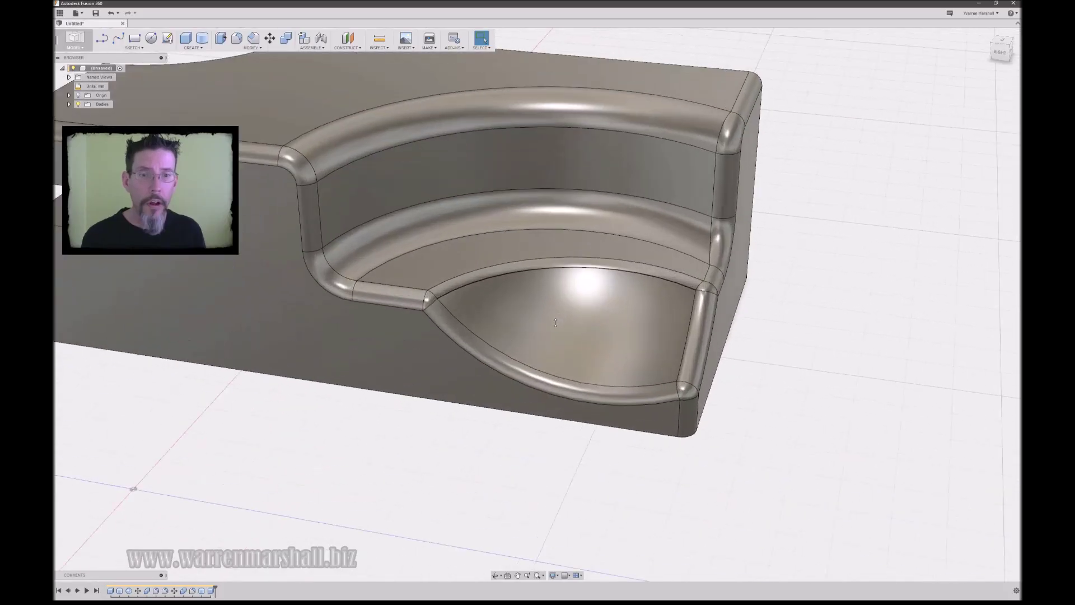
{"action": "middle_click_drag", "start_coordinate": [554, 261], "coordinate": [597, 270], "text": "shift"}
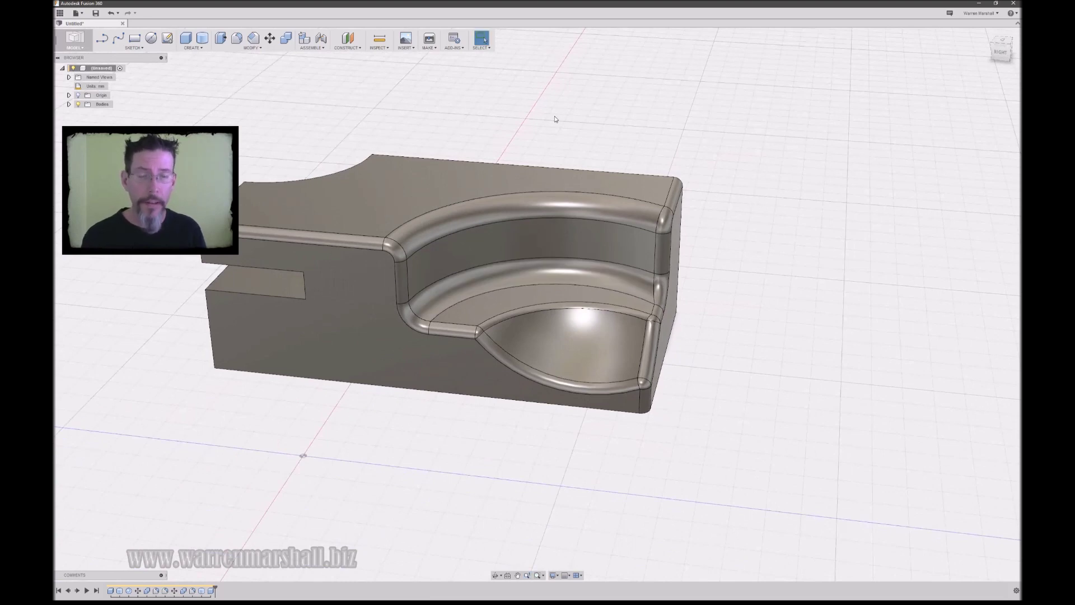
{"action": "middle_click_drag", "start_coordinate": [725, 172], "coordinate": [727, 176], "text": "shift"}
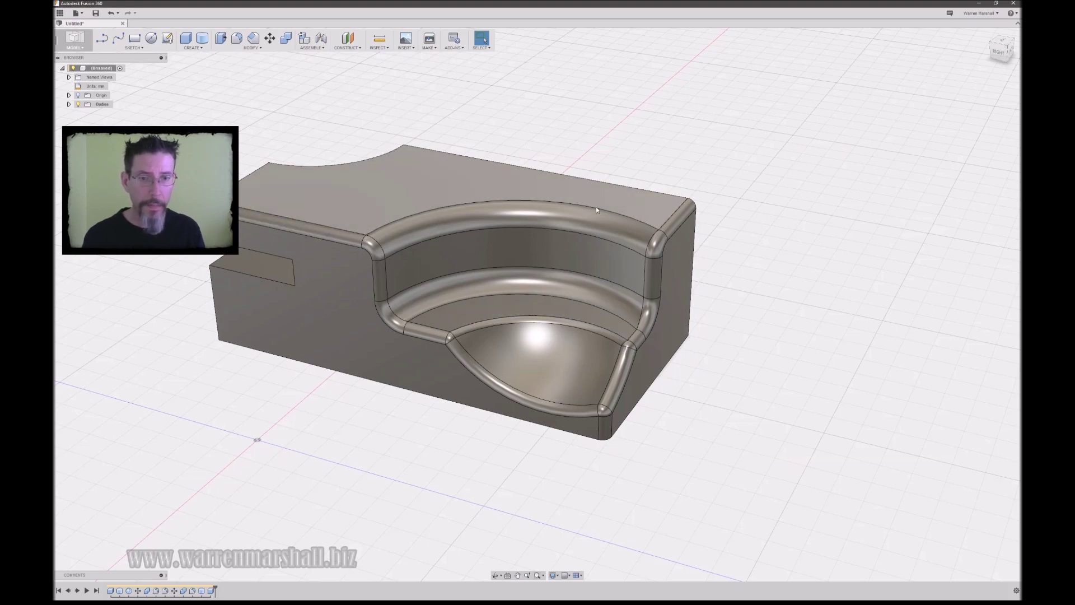
{"action": "mouse_move", "coordinate": [764, 262]}
{"action": "middle_mouse_down", "text": "shift"}
{"action": "mouse_move", "coordinate": [758, 274]}
{"action": "mouse_move", "coordinate": [773, 260]}
{"action": "middle_mouse_up", "text": "shift"}
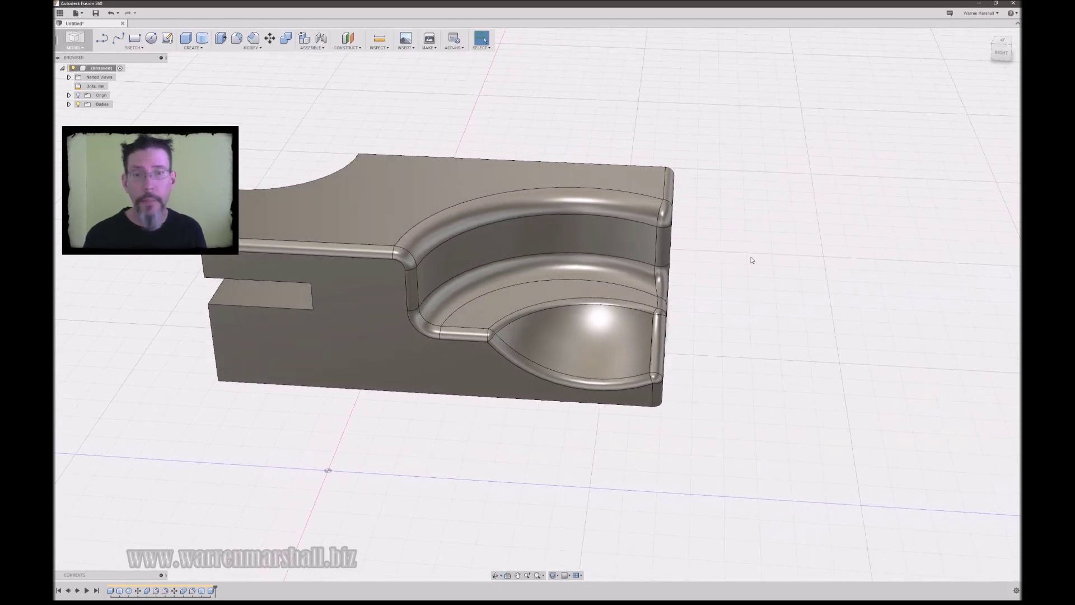
{"action": "middle_click_drag", "start_coordinate": [752, 260], "coordinate": [759, 283], "text": "shift"}
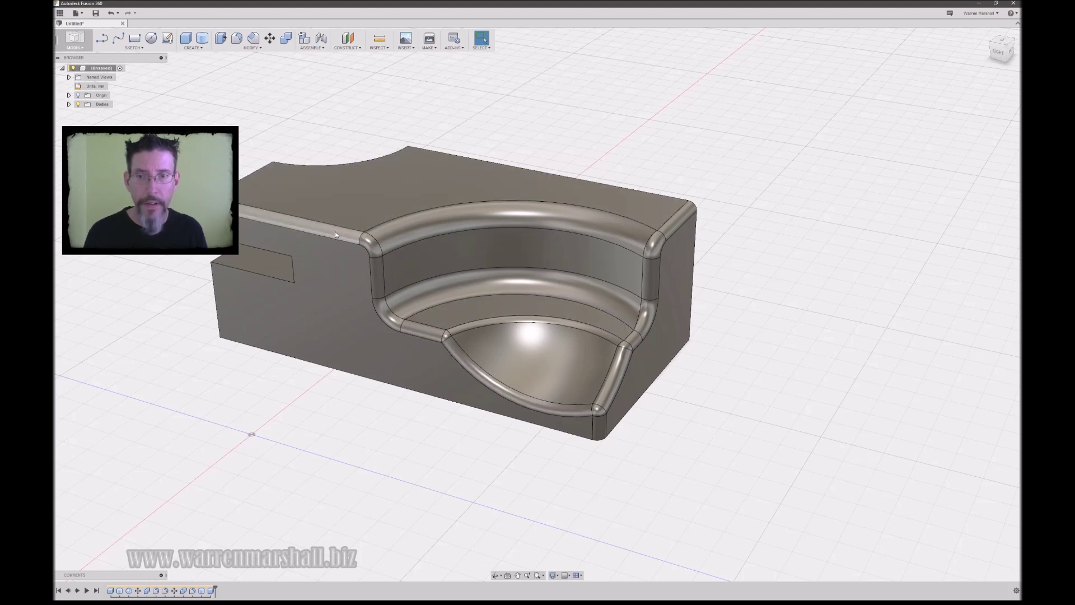
{"action": "left_click", "coordinate": [377, 283]}
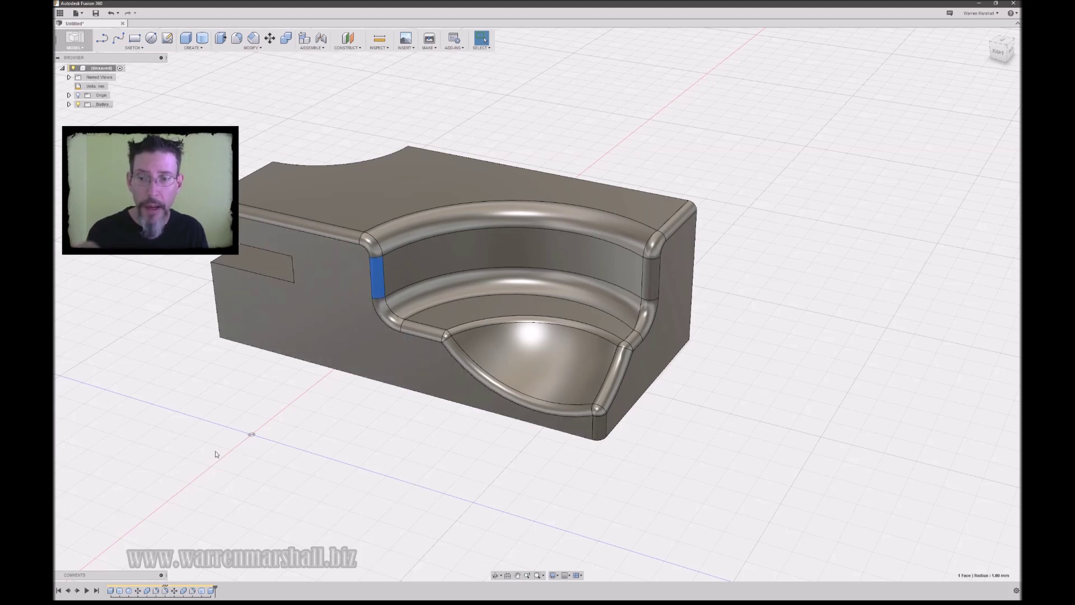
- Edit the Fillet2 feature from the timeline and change its radius to 3 mm
{"action": "left_click", "coordinate": [165, 589]}
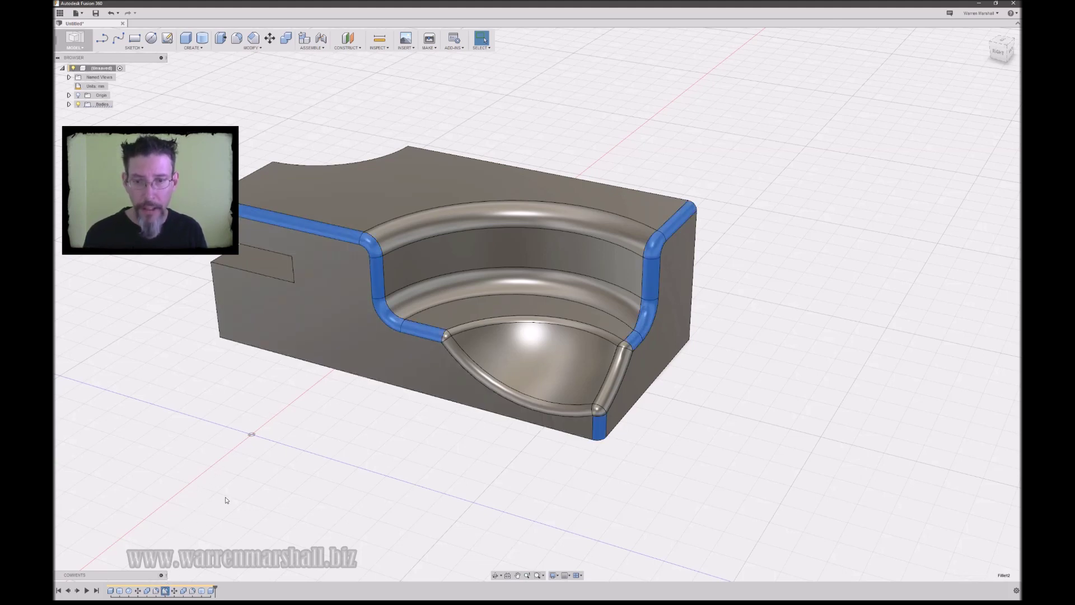
{"action": "right_click", "coordinate": [165, 590]}
{"action": "left_click", "coordinate": [185, 543]}
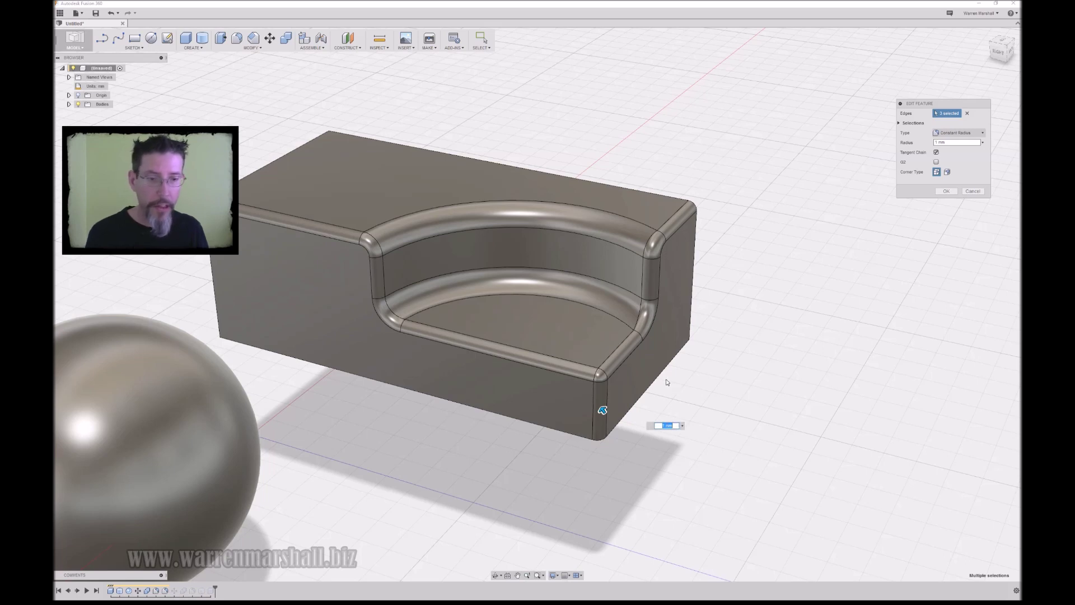
{"action": "type", "text": "2"}
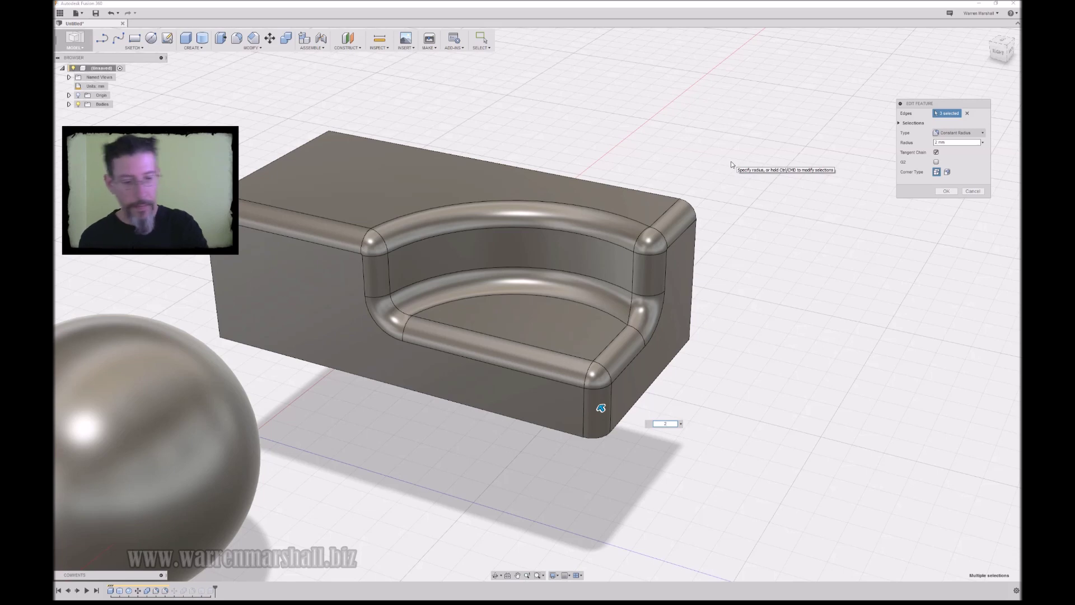
{"action": "key", "text": "BackSpace"}
{"action": "type", "text": "3"}
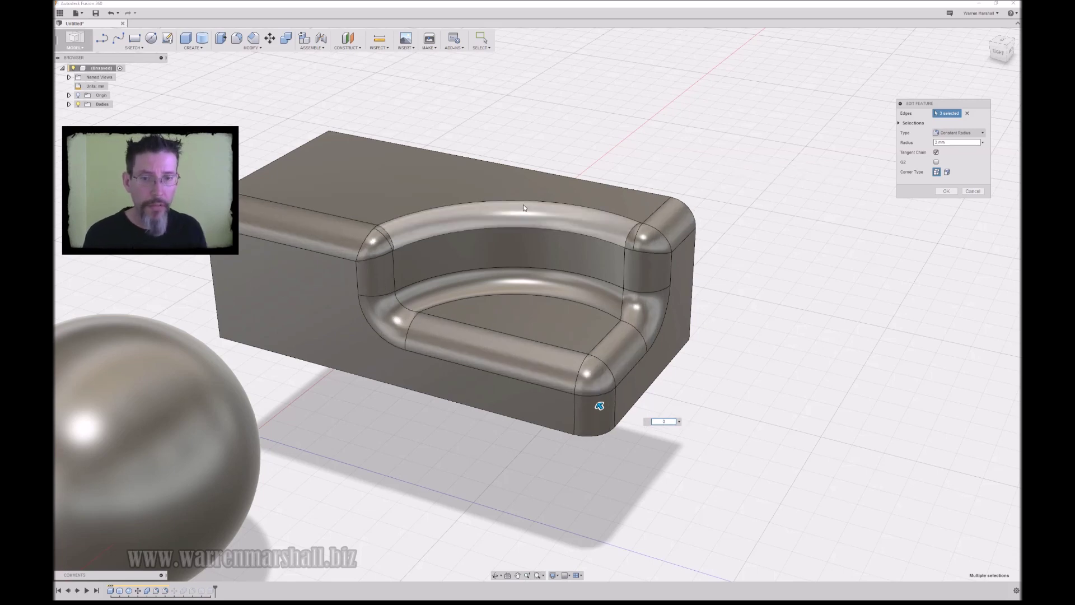
{"action": "left_click", "coordinate": [946, 192]}
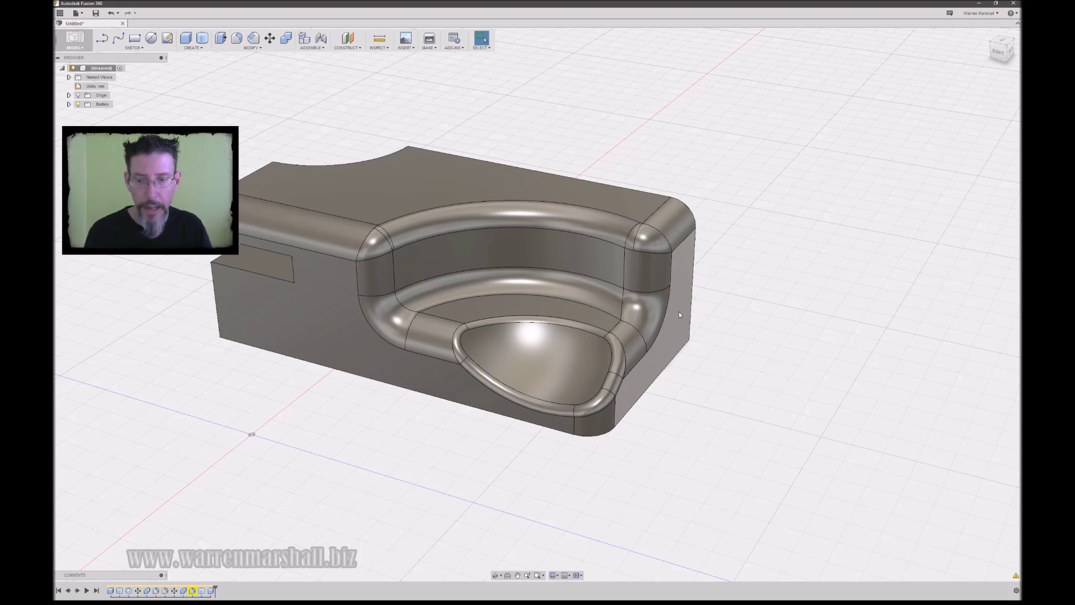
- Edit the dish's lower fillet and widen its radius to 1.905 mm
{"action": "middle_click_drag", "start_coordinate": [517, 250], "coordinate": [690, 208], "text": "shift"}
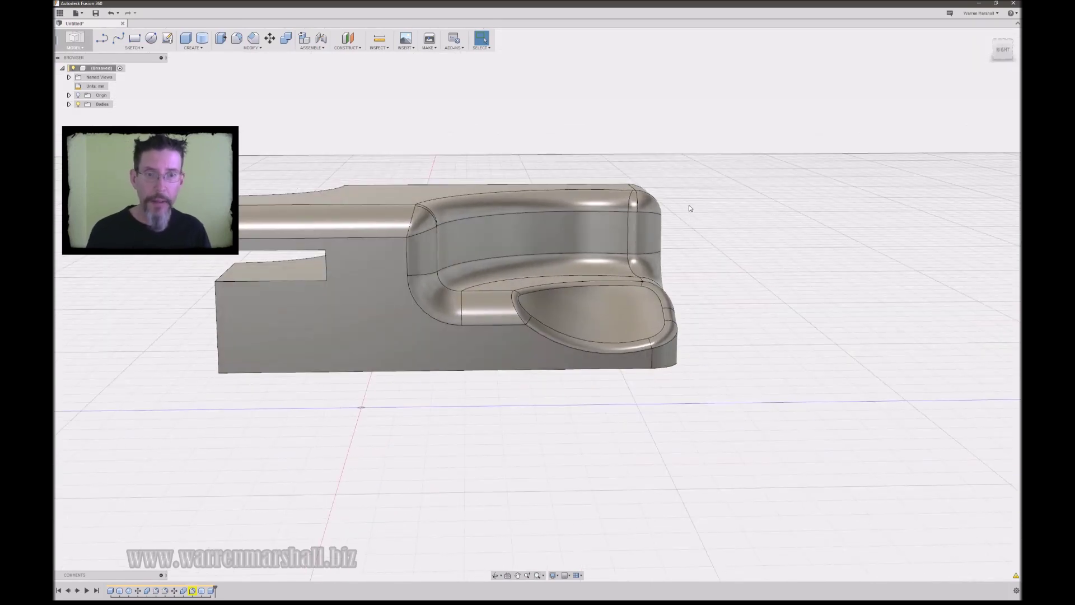
{"action": "left_click", "coordinate": [543, 331]}
{"action": "middle_click_drag", "start_coordinate": [689, 291], "coordinate": [675, 298], "text": "shift"}
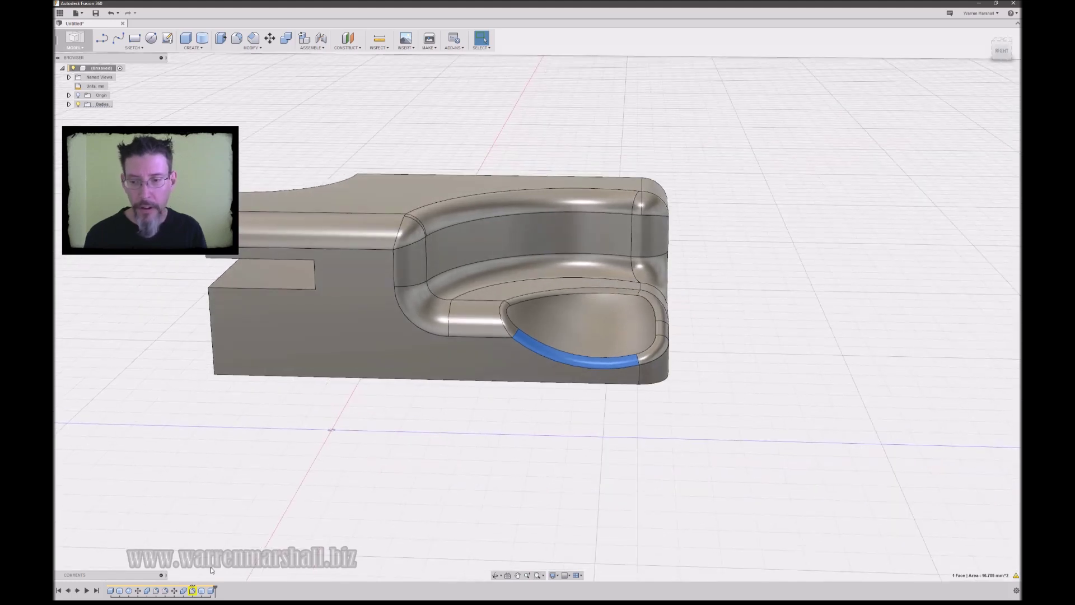
{"action": "double_click", "coordinate": [616, 360]}
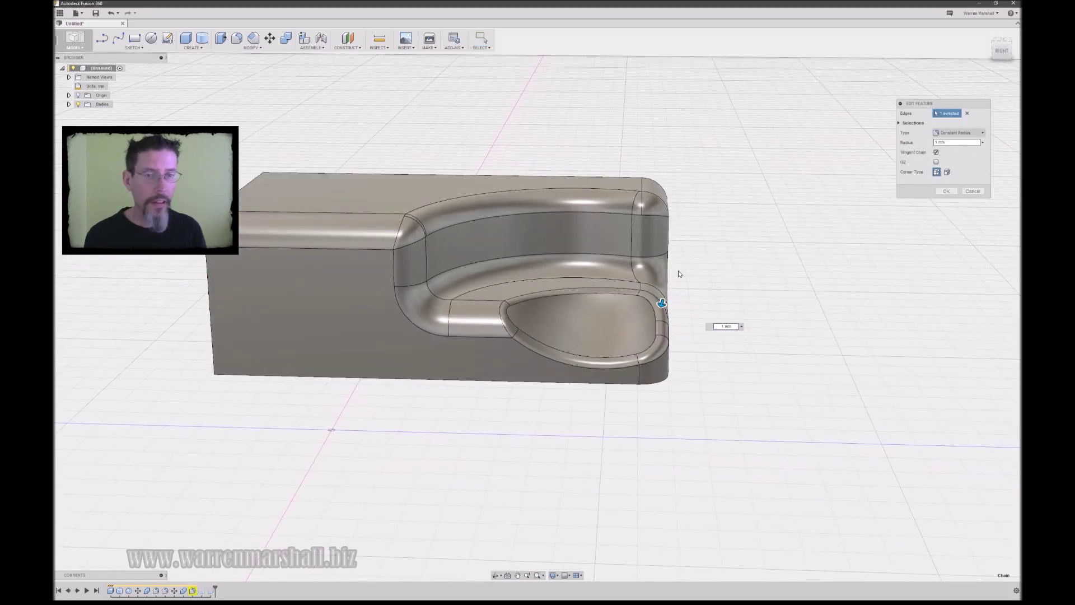
{"action": "middle_click_drag", "start_coordinate": [678, 272], "coordinate": [747, 272], "text": "shift"}
{"action": "left_click_drag", "start_coordinate": [651, 311], "coordinate": [653, 317]}
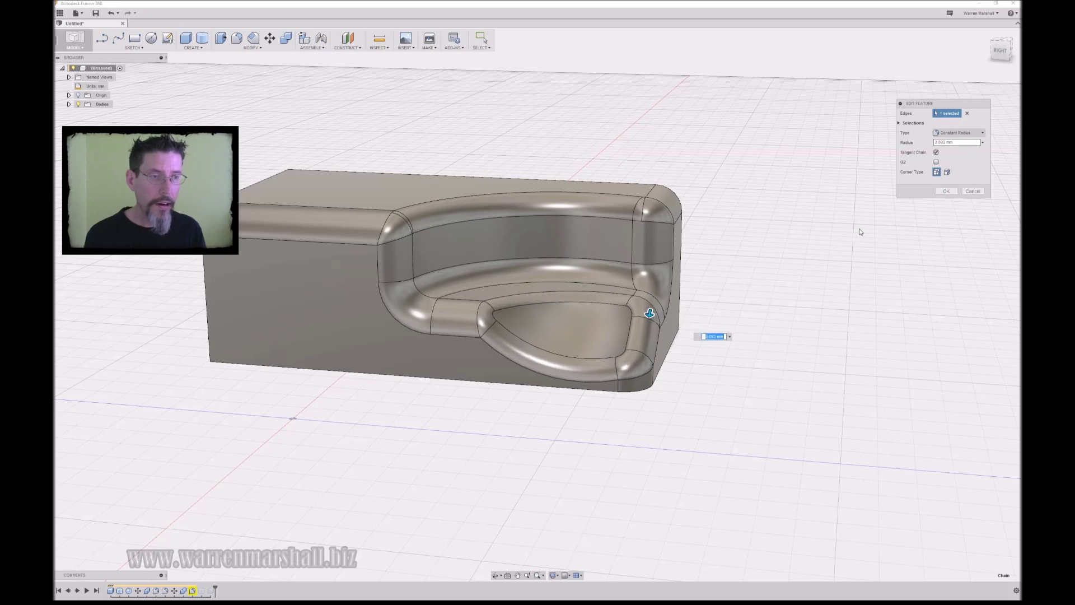
{"action": "left_click", "coordinate": [946, 191]}
- Edit the top rim fillet and shrink its radius to 0.934 mm
{"action": "left_click", "coordinate": [549, 204]}
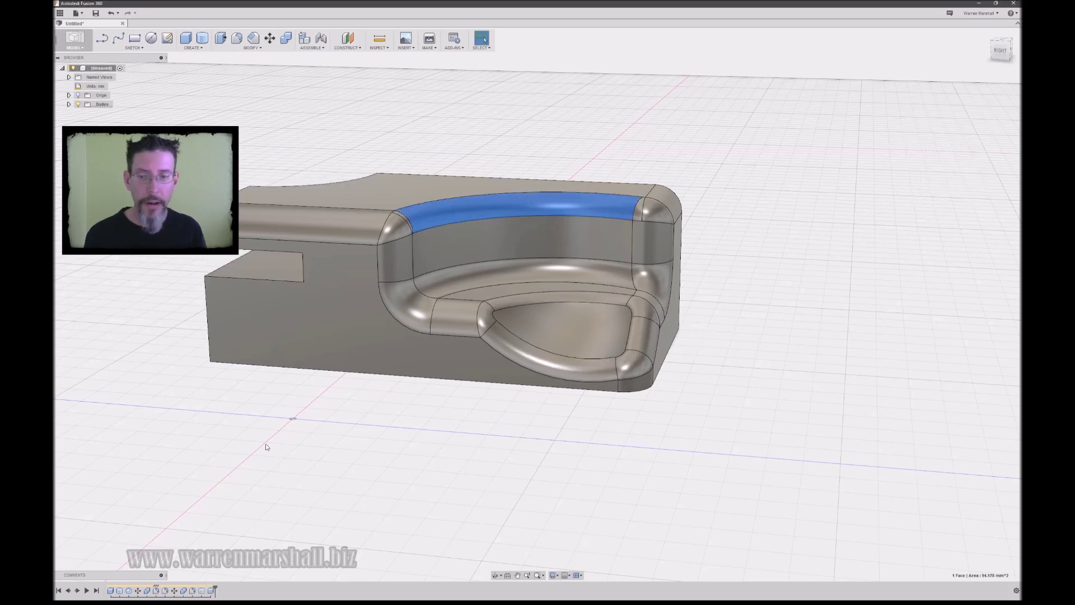
{"action": "double_click", "coordinate": [156, 591]}
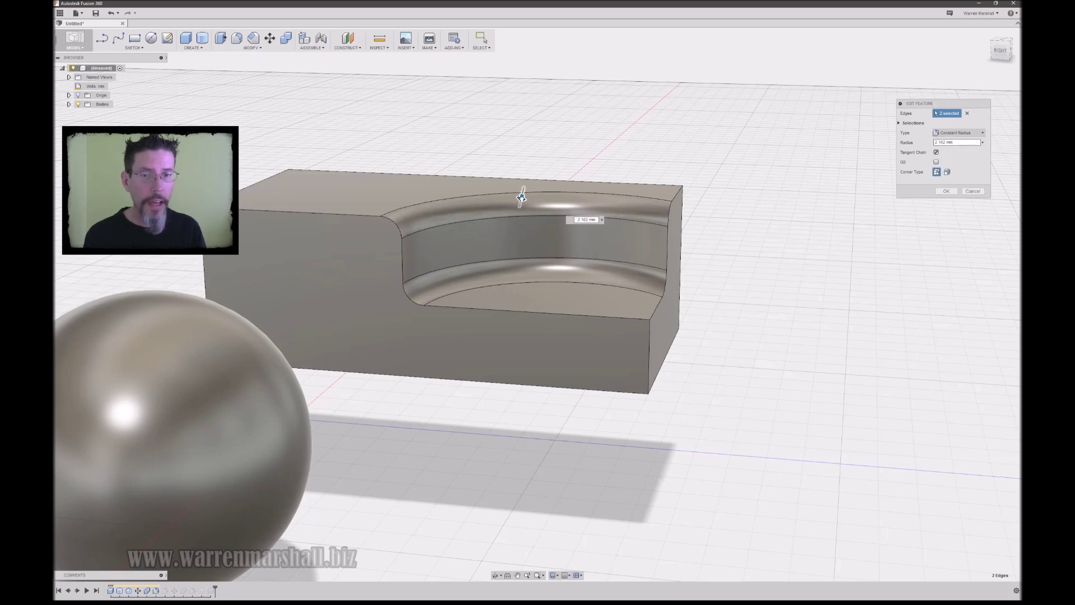
{"action": "left_click_drag", "start_coordinate": [522, 197], "coordinate": [522, 194]}
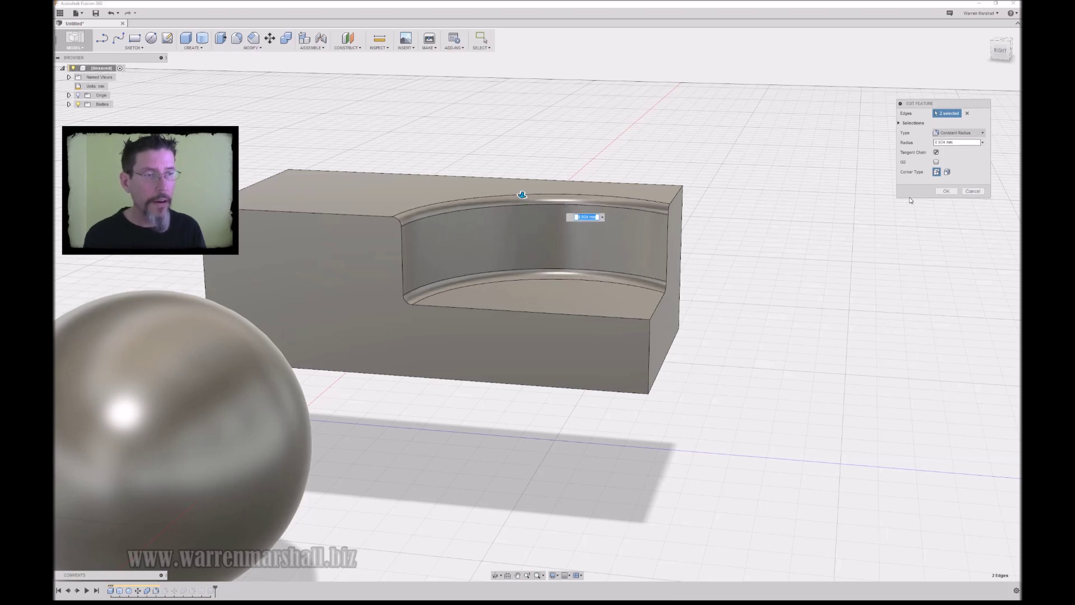
{"action": "left_click", "coordinate": [946, 191]}
{"action": "middle_click_drag", "start_coordinate": [910, 196], "coordinate": [744, 218], "text": "shift"}
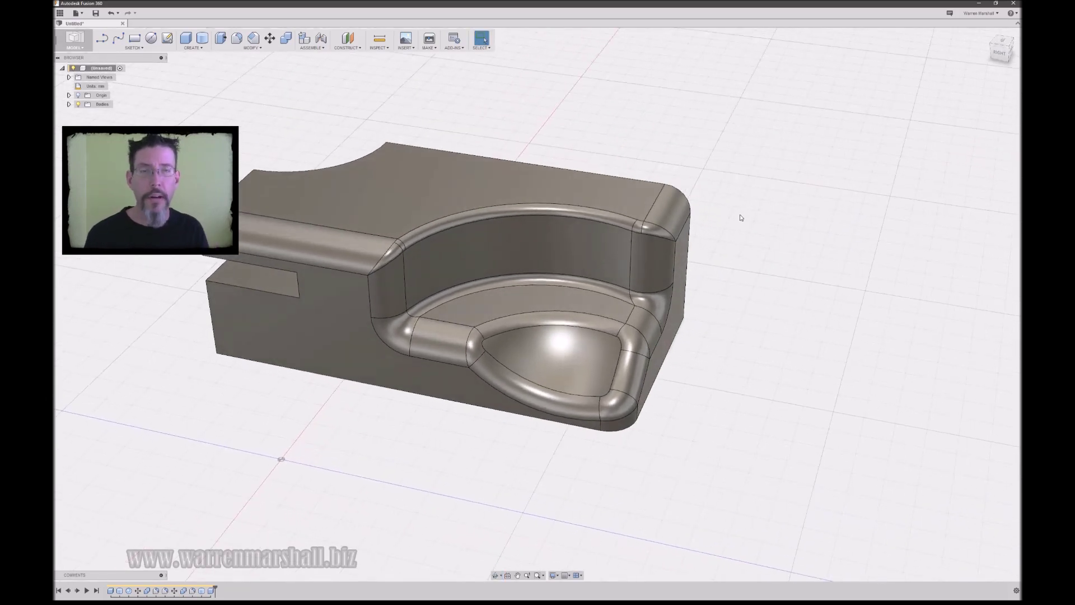
{"action": "middle_click_drag", "start_coordinate": [760, 202], "coordinate": [724, 279], "text": "shift"}
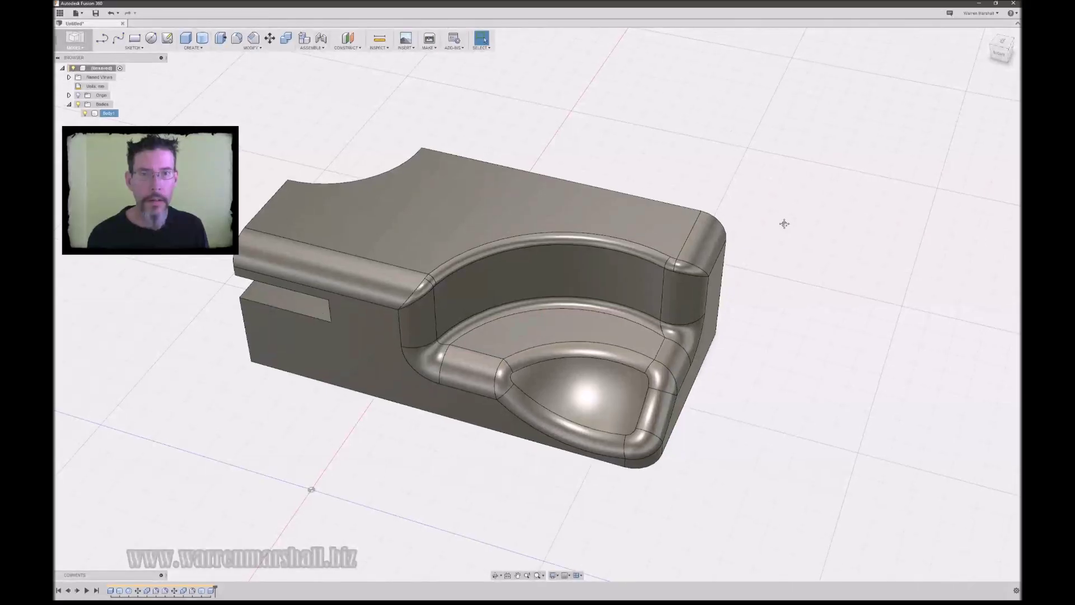
{"action": "key", "text": "Escape"}
{"action": "middle_click_drag", "start_coordinate": [767, 250], "coordinate": [797, 239], "text": "shift"}
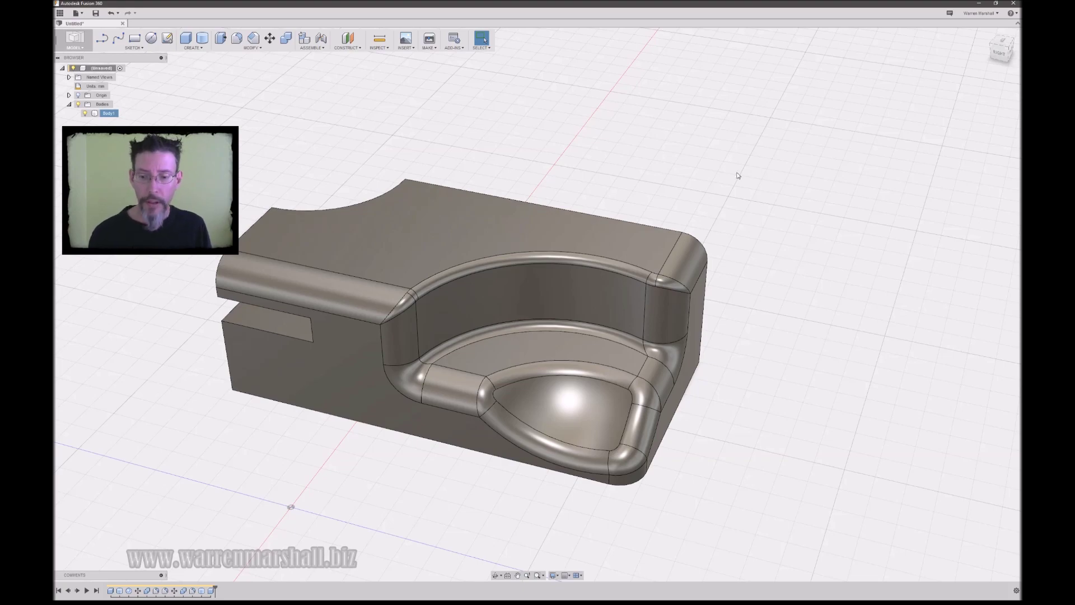
{"action": "middle_click_drag", "start_coordinate": [737, 175], "coordinate": [739, 190], "text": "shift"}
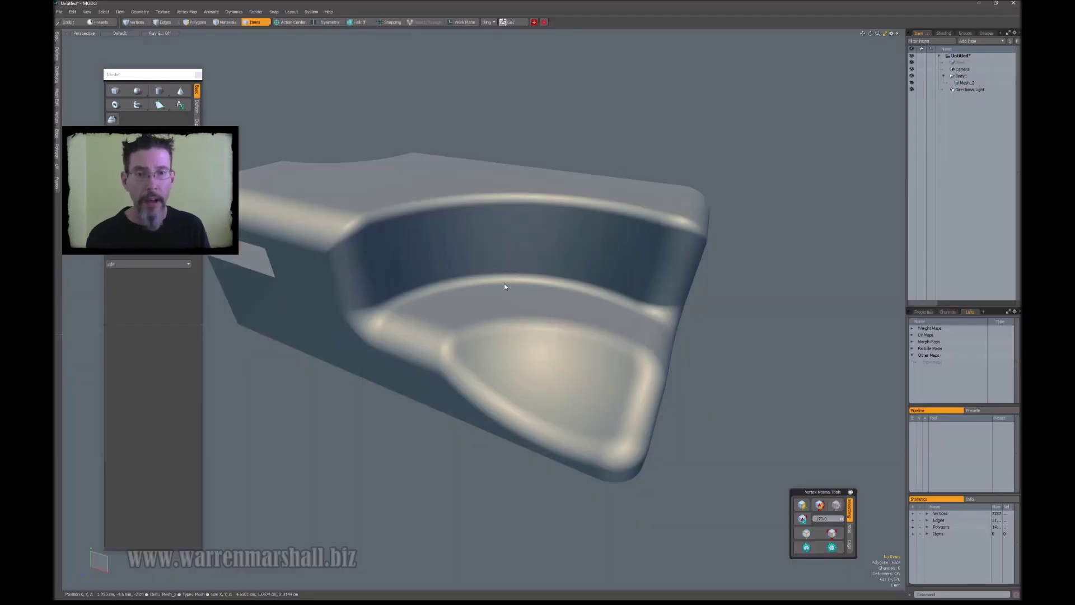
- Zoom out to the whole imported mesh, then orbit to a close side view and another angle
{"action": "left_click_drag", "start_coordinate": [537, 288], "coordinate": [589, 301], "text": "ctrl+alt"}
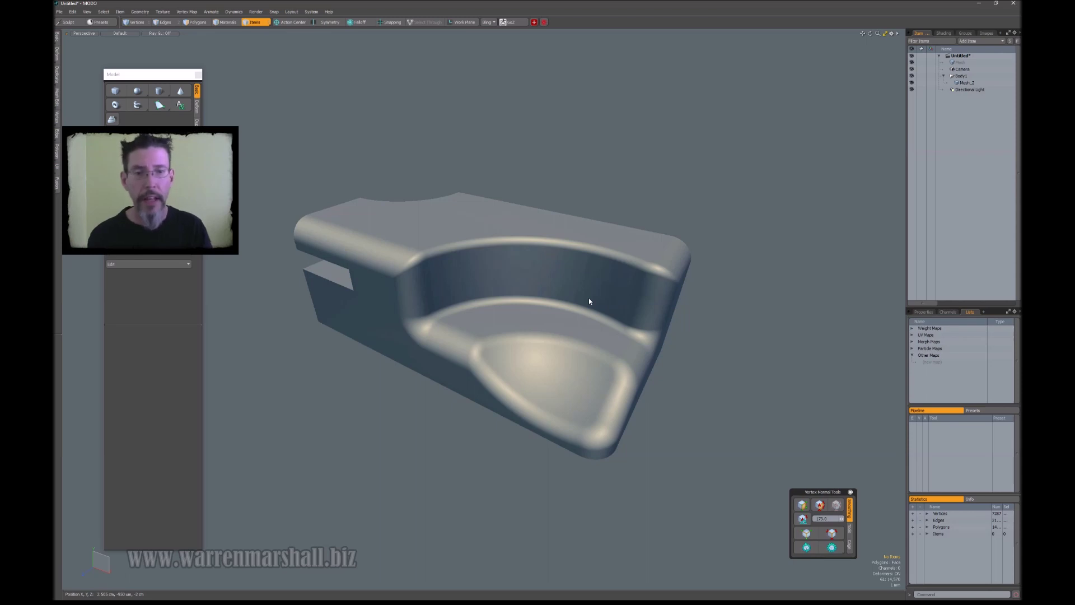
{"action": "left_click_drag", "start_coordinate": [557, 346], "coordinate": [581, 328], "text": "alt"}
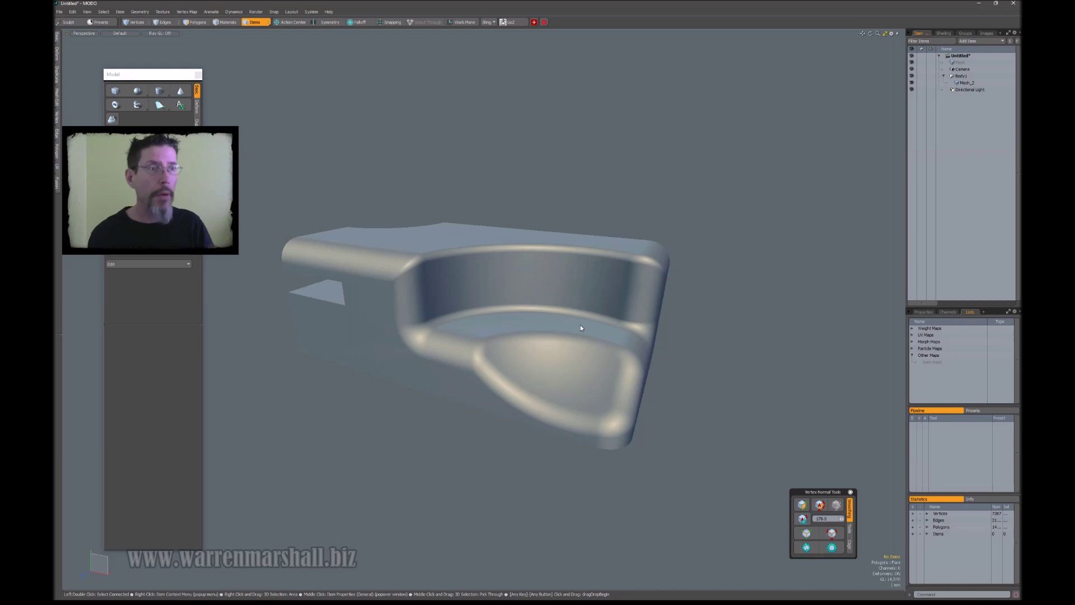
{"action": "left_click_drag", "start_coordinate": [712, 306], "coordinate": [619, 277], "text": "alt"}
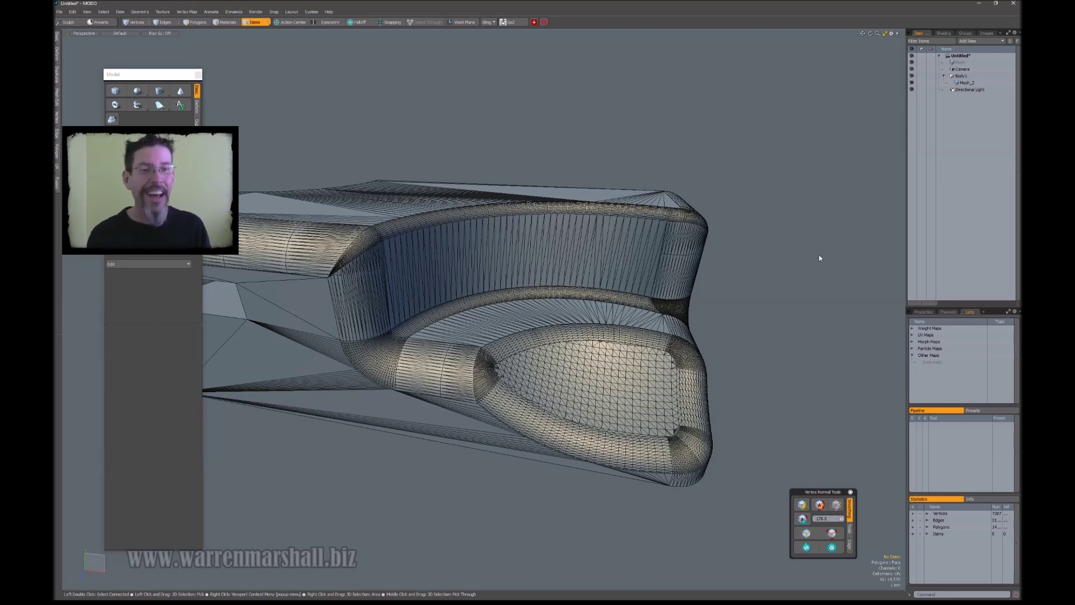
- Switch the mesh from dense wireframe to smooth shading and zoom out to see the whole part
{"action": "key", "text": "Tab"}
{"action": "key", "text": "Tab"}
{"action": "key", "text": "Tab"}
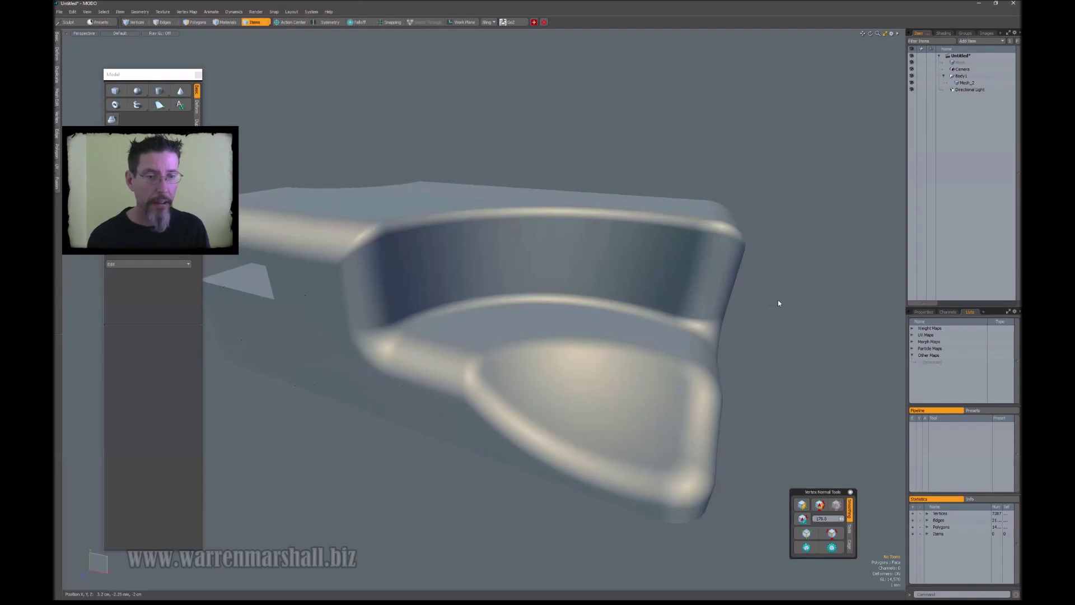
{"action": "scroll", "coordinate": [778, 303], "scroll_direction": "down", "scroll_amount": 3}
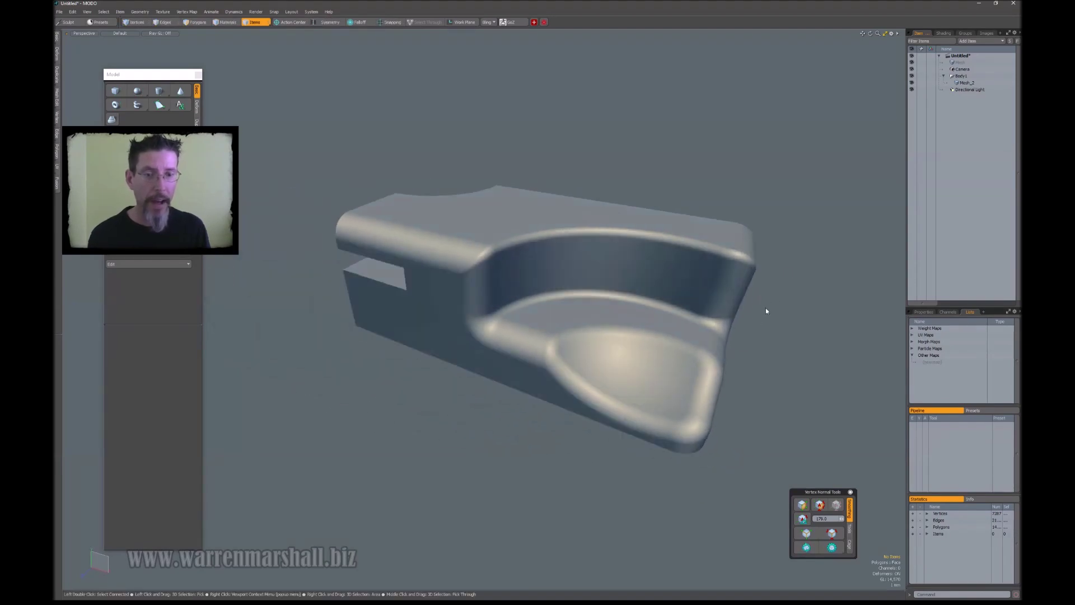